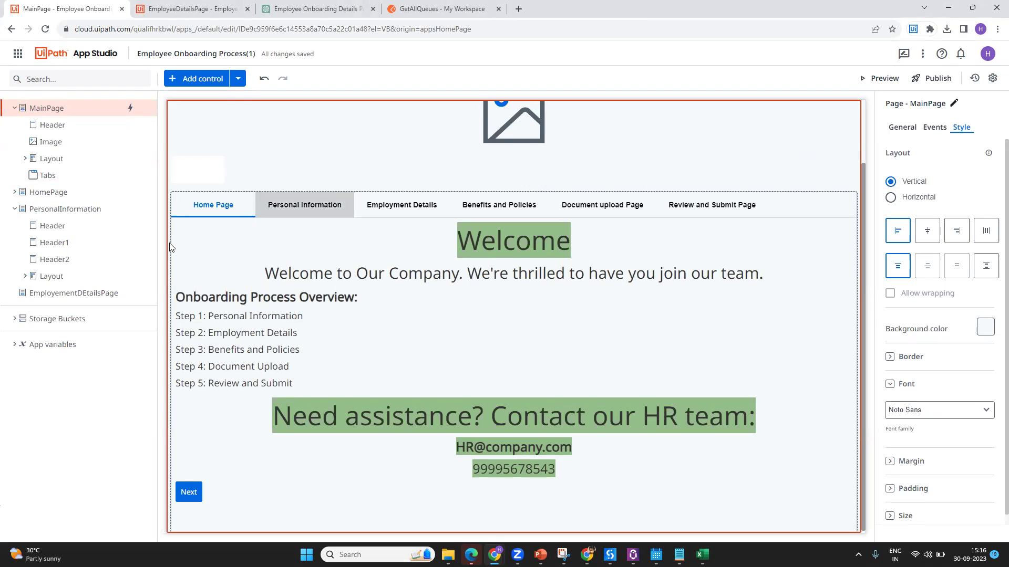
# Step: Preview the original Employee Onboarding Process app and look through its home and personal information pages
pyautogui.click(209, 7)
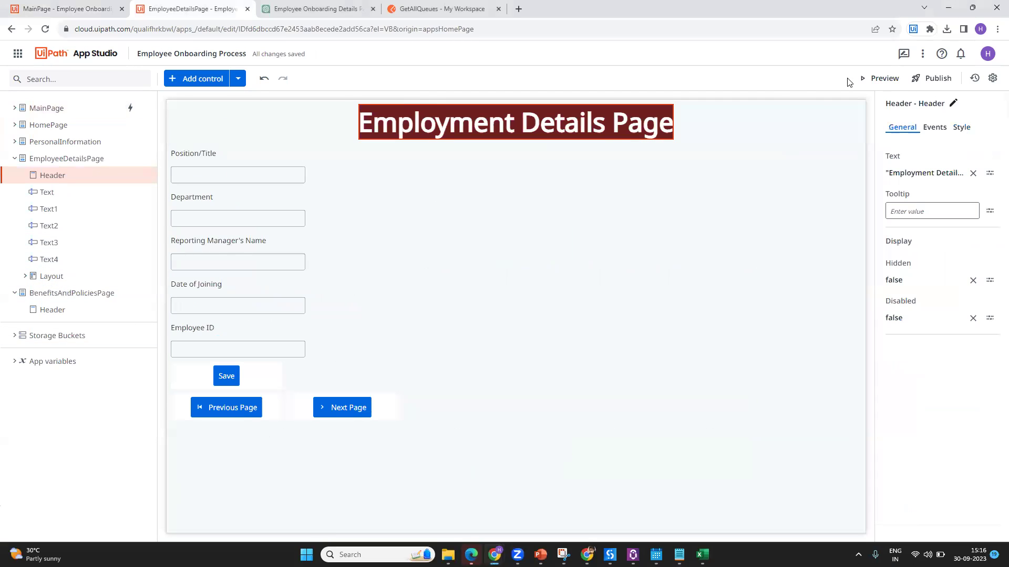
pyautogui.click(872, 82)
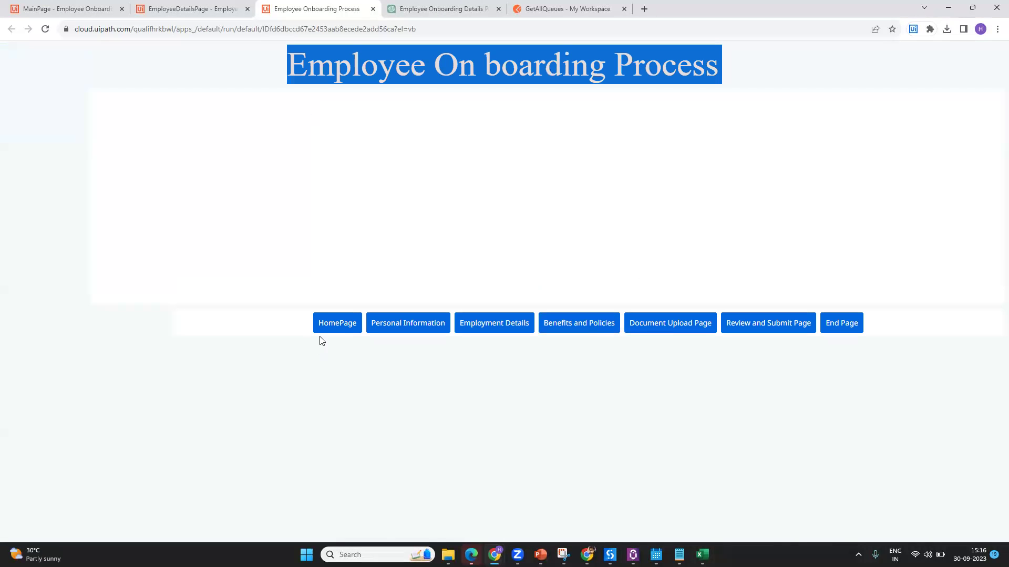
pyautogui.click(327, 331)
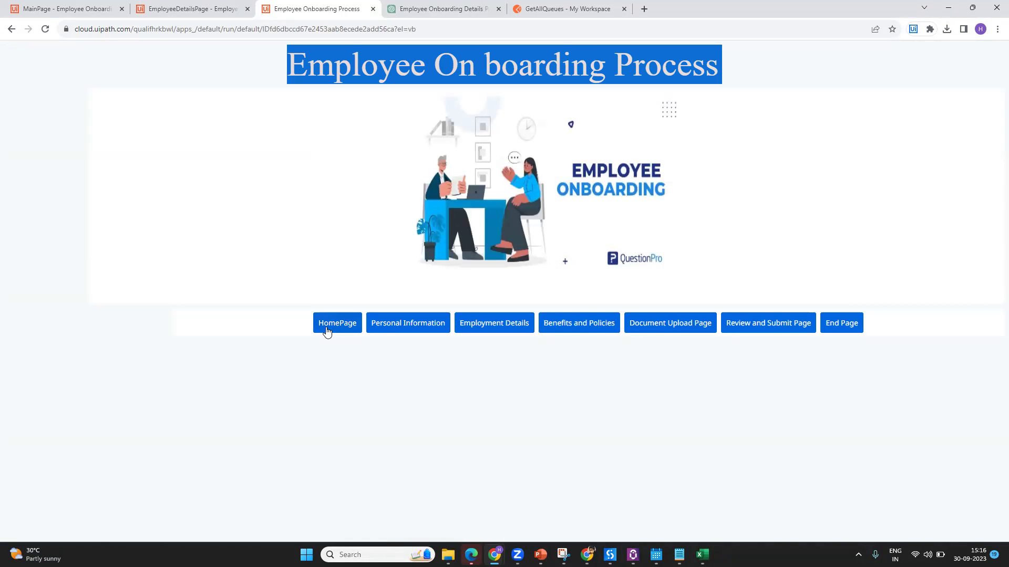
pyautogui.scroll(-2, 399, 197)
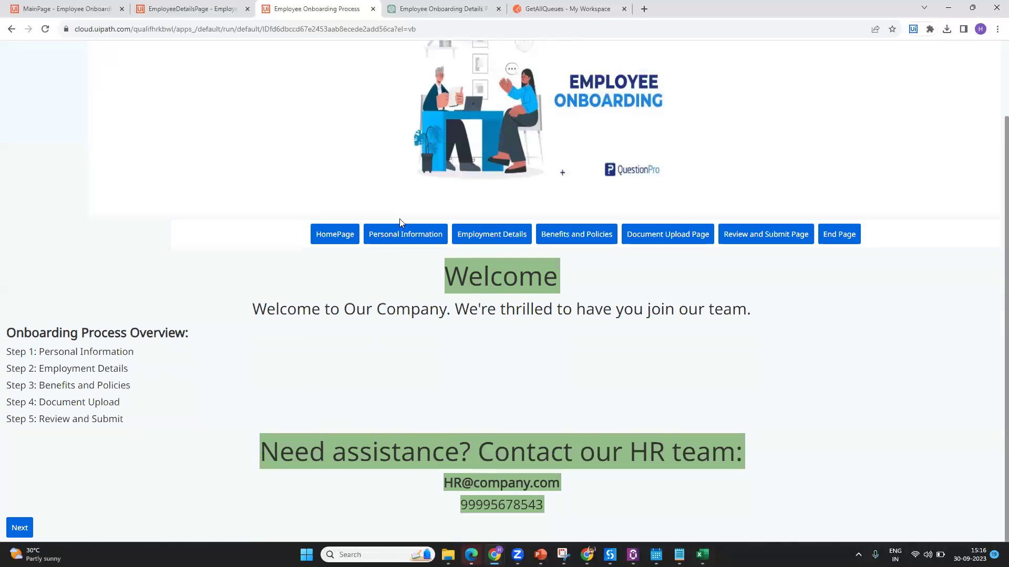
pyautogui.click(19, 527)
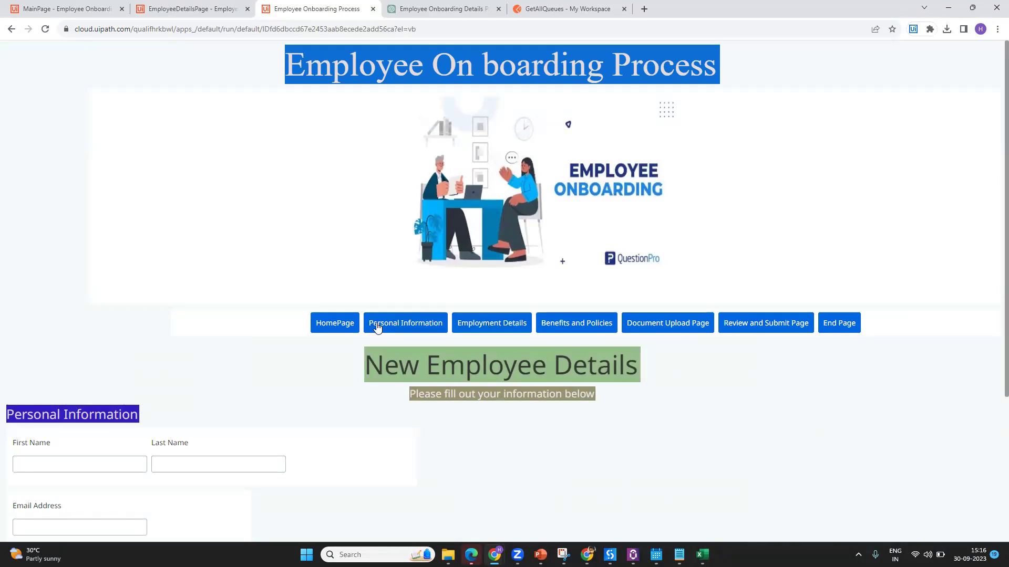
pyautogui.scroll(-4, 377, 326)
pyautogui.click(113, 520)
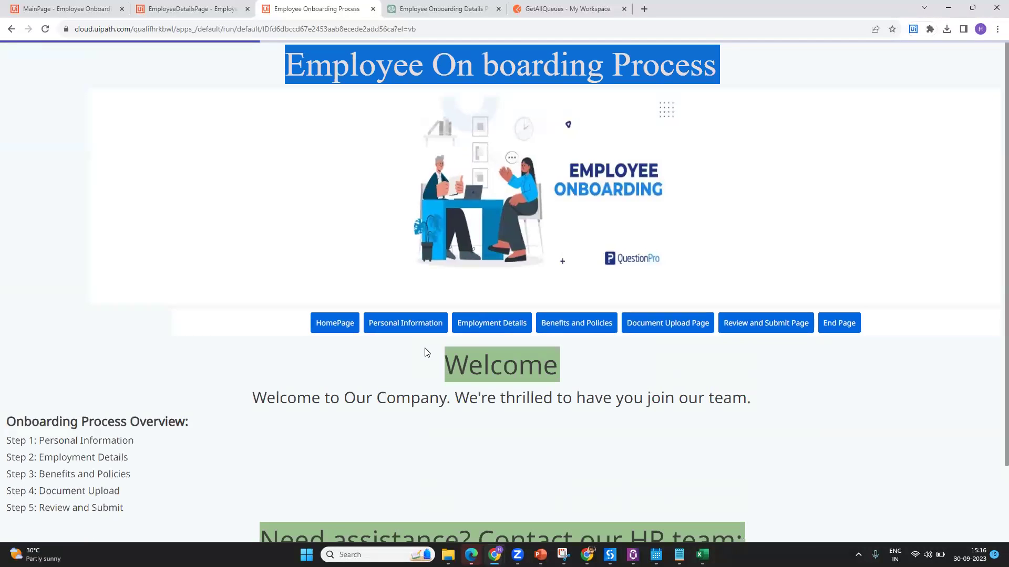
pyautogui.scroll(-2, 425, 351)
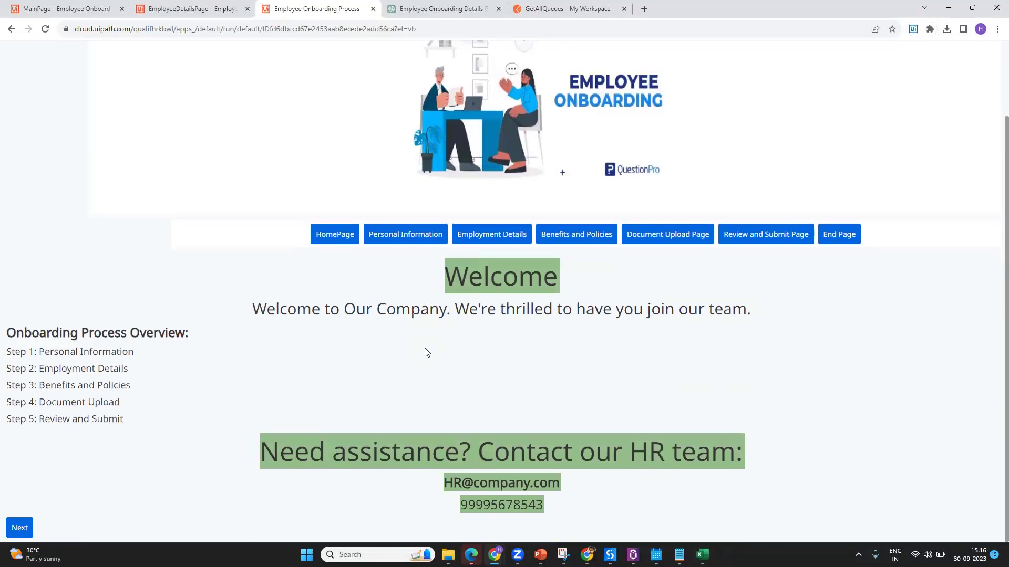
# Step: View the Employment Details page in the preview and continue to the page that follows it
pyautogui.click(472, 237)
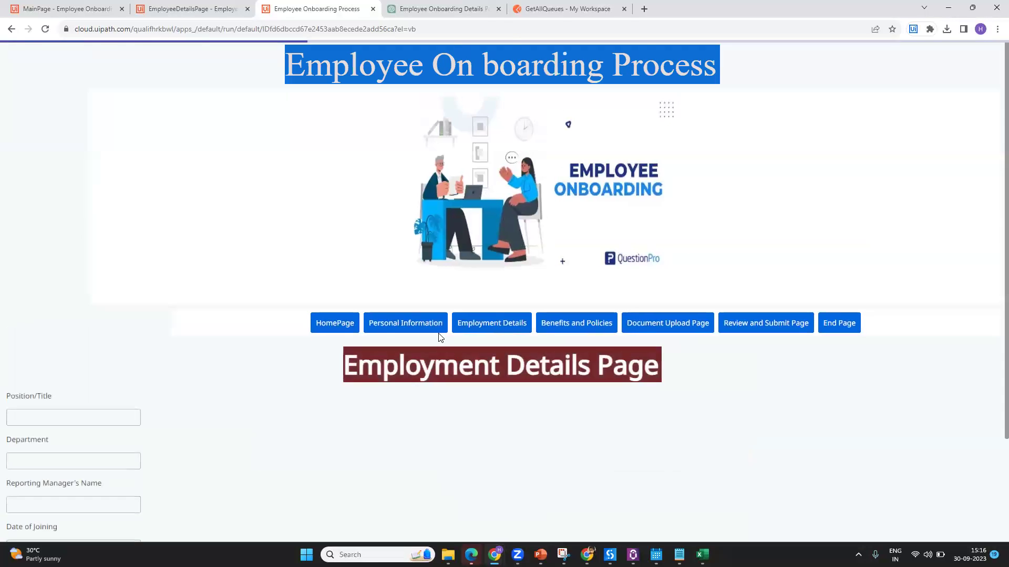
pyautogui.scroll(-3, 436, 338)
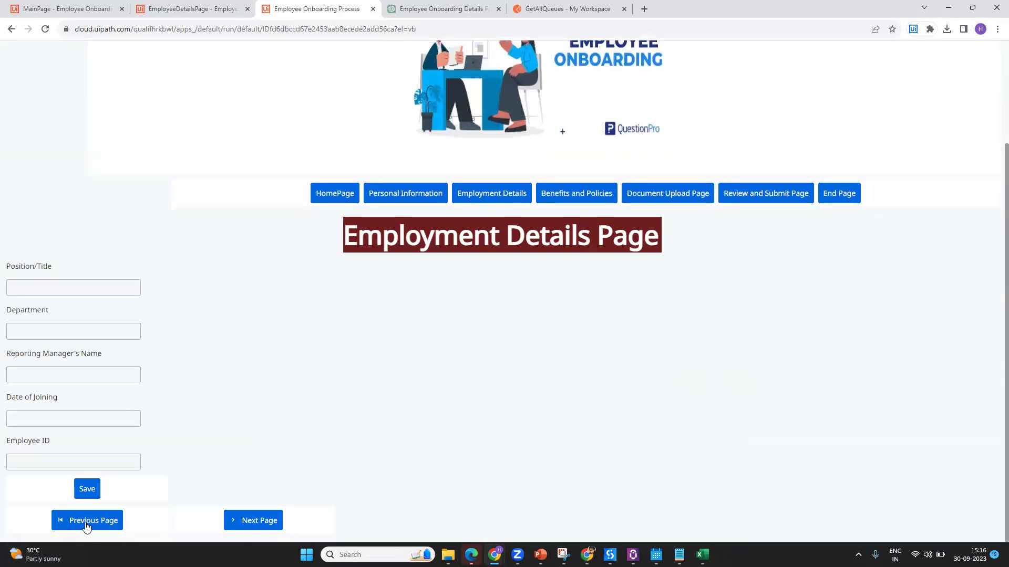
pyautogui.click(245, 523)
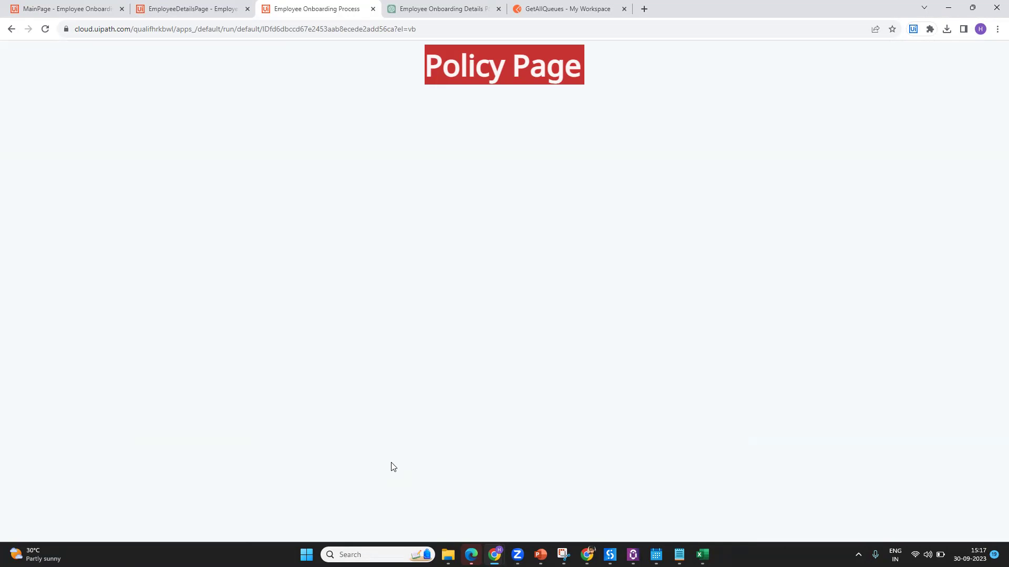
# Step: Close the original app's editor and preview, and return to the Employee Onboarding Process(1) editor
pyautogui.click(248, 9)
pyautogui.click(248, 10)
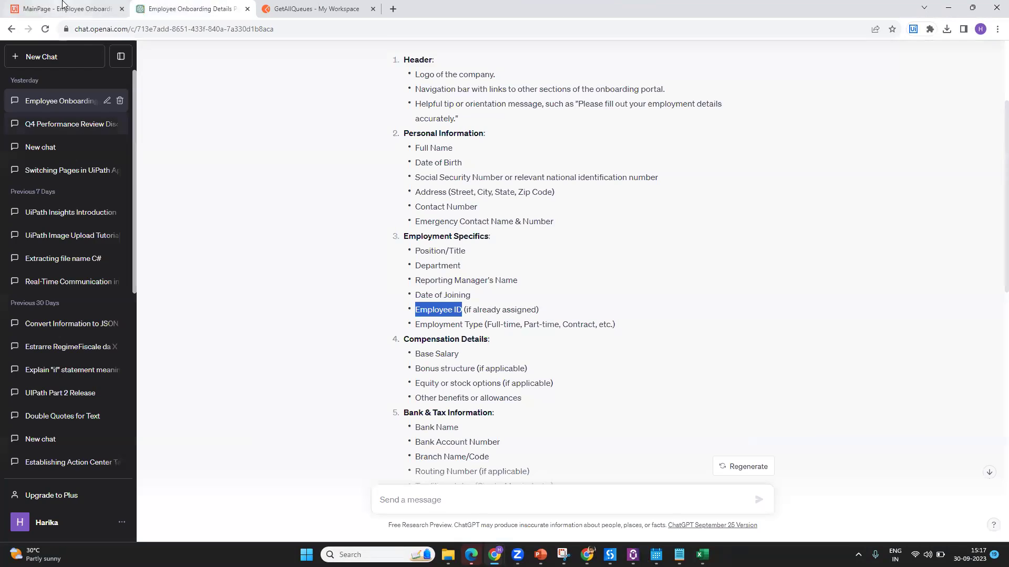
pyautogui.hotkey('ctrl', 'shift', 'Tab')
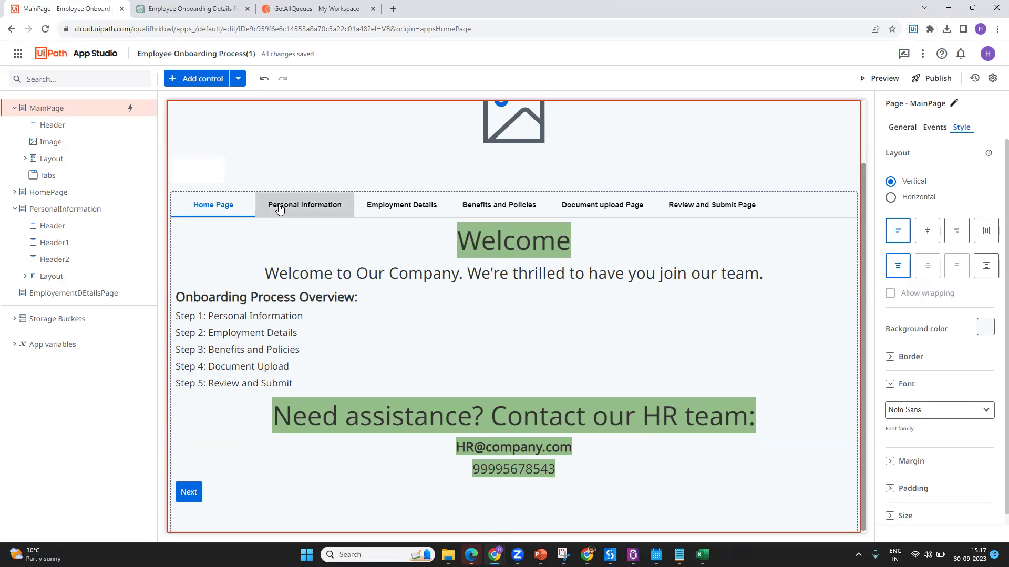
# Step: Look through the pages shown by the Tabs control on MainPage, ending on Home Page
pyautogui.click(342, 206)
pyautogui.click(396, 205)
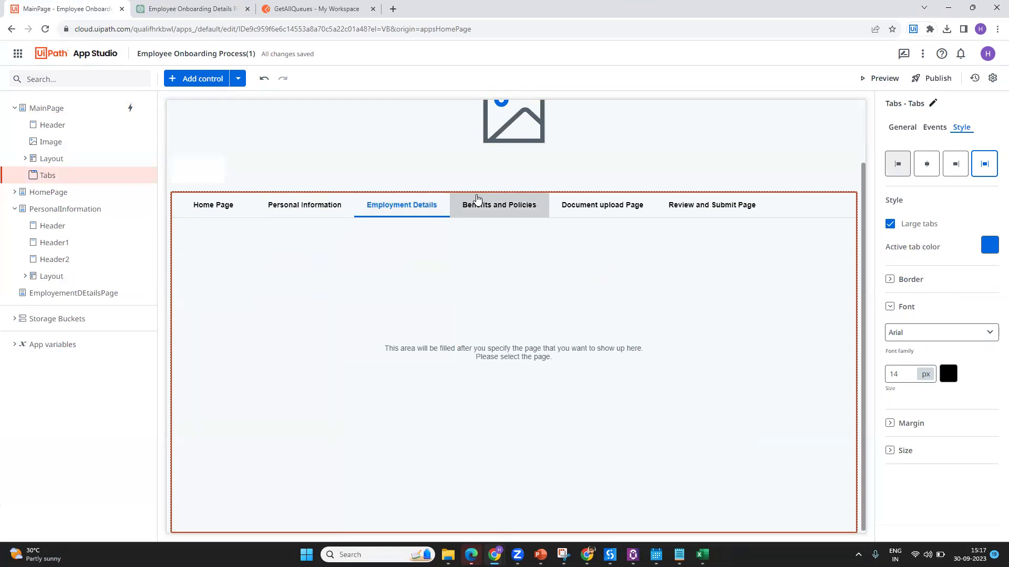
pyautogui.click(639, 210)
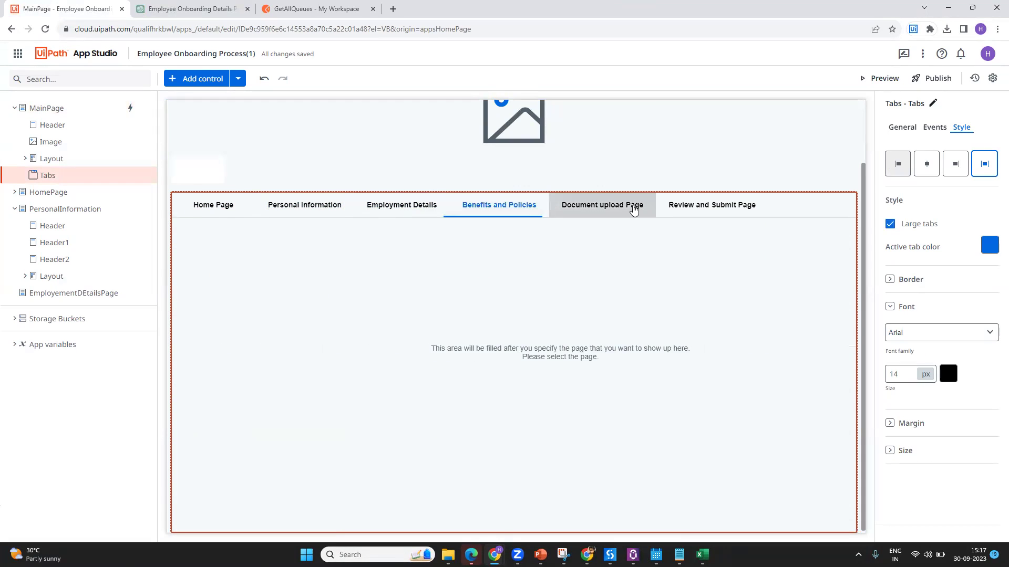
pyautogui.click(234, 218)
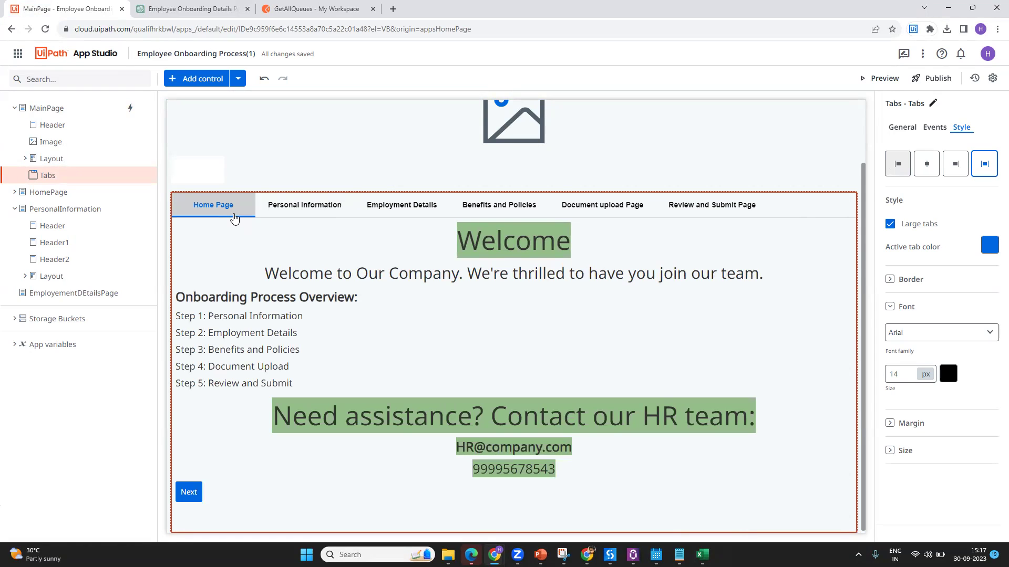
pyautogui.scroll(2, 337, 283)
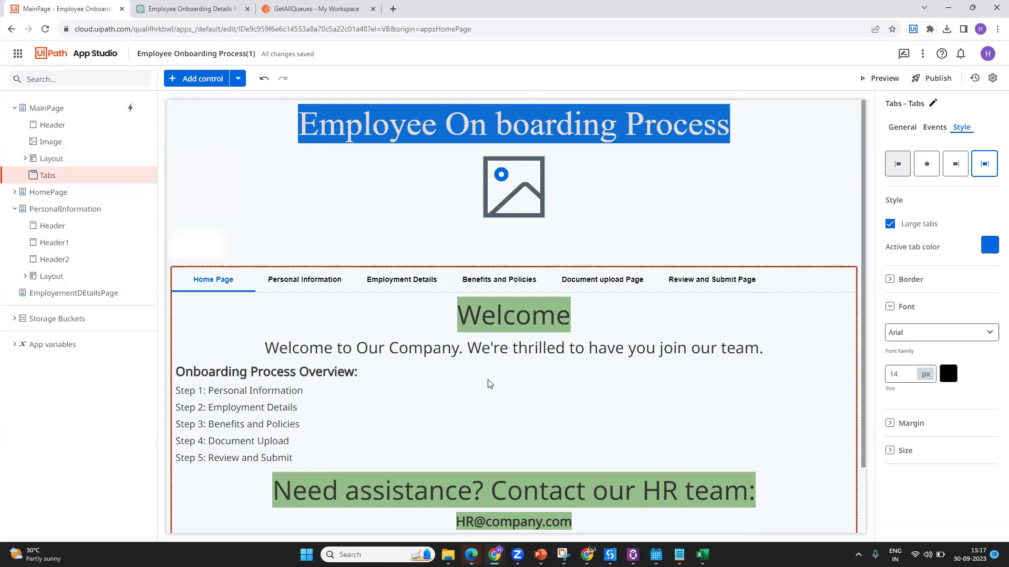
# Step: Delete the Tabs control from MainPage
pyautogui.click(267, 279)
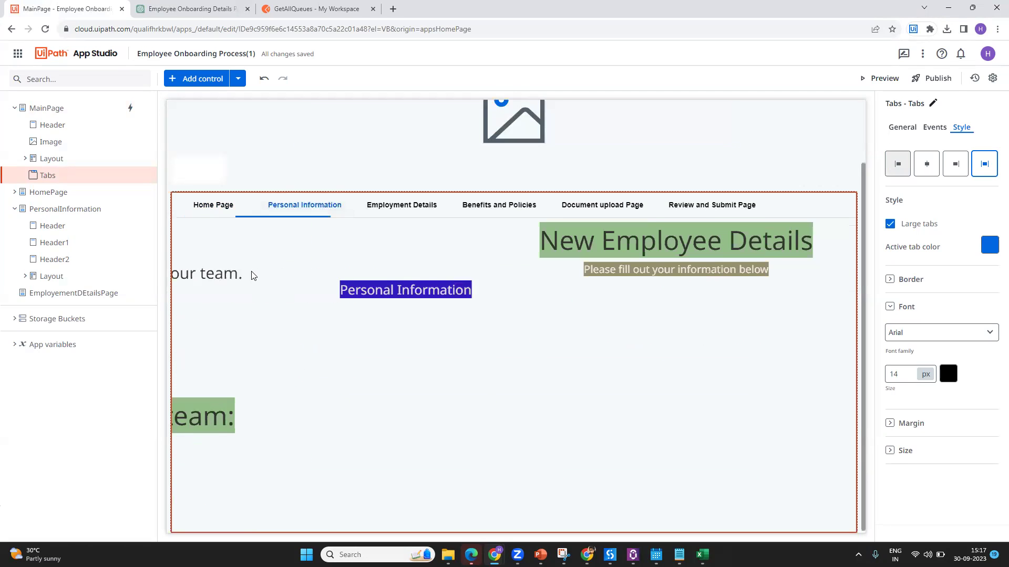
pyautogui.click(181, 196)
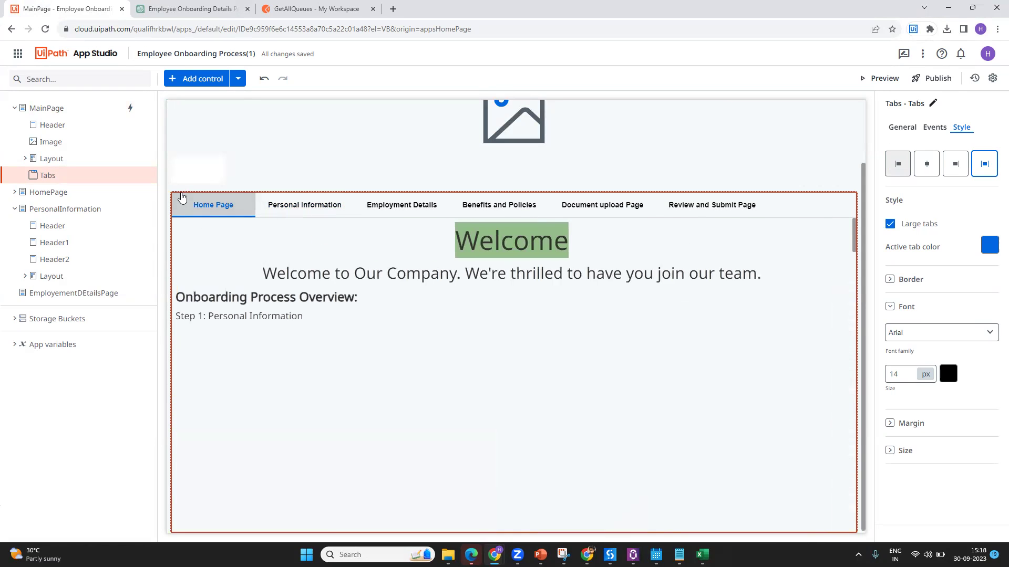
pyautogui.press('Delete')
pyautogui.click(313, 384)
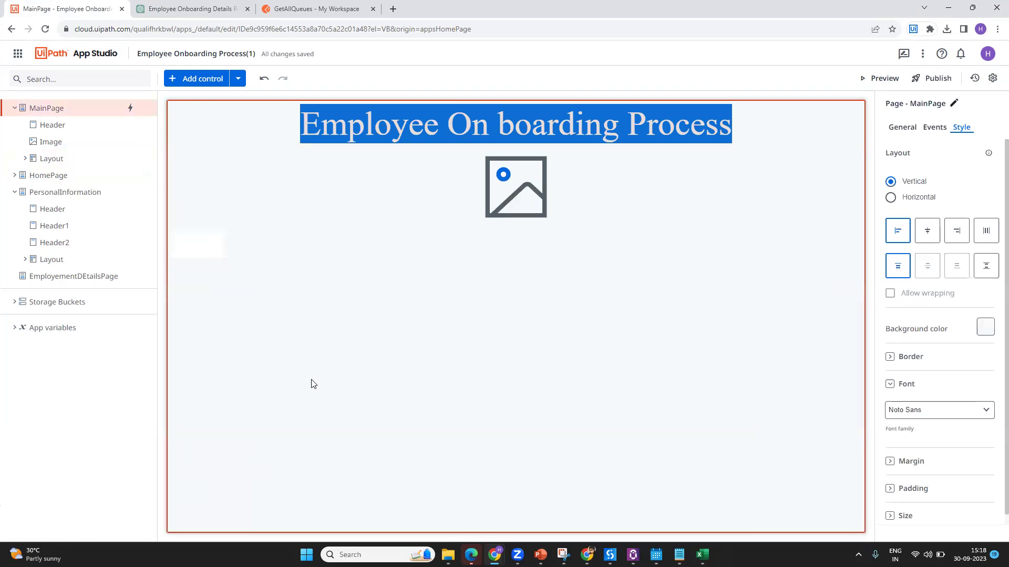
# Step: Inspect the header and image controls on MainPage, collapse PersonalInformation and open HomePage
pyautogui.click(392, 134)
pyautogui.click(494, 203)
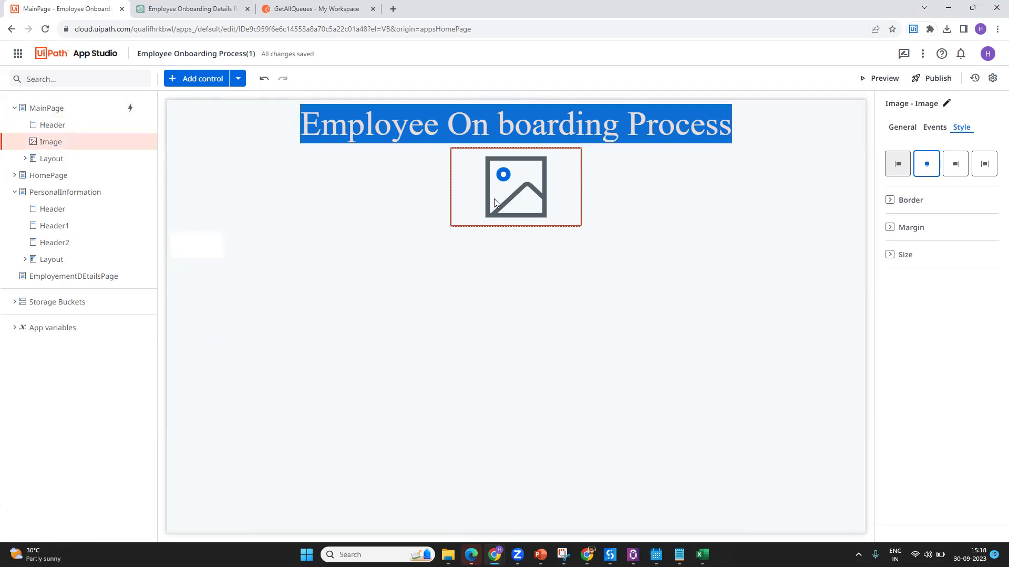
pyautogui.click(367, 133)
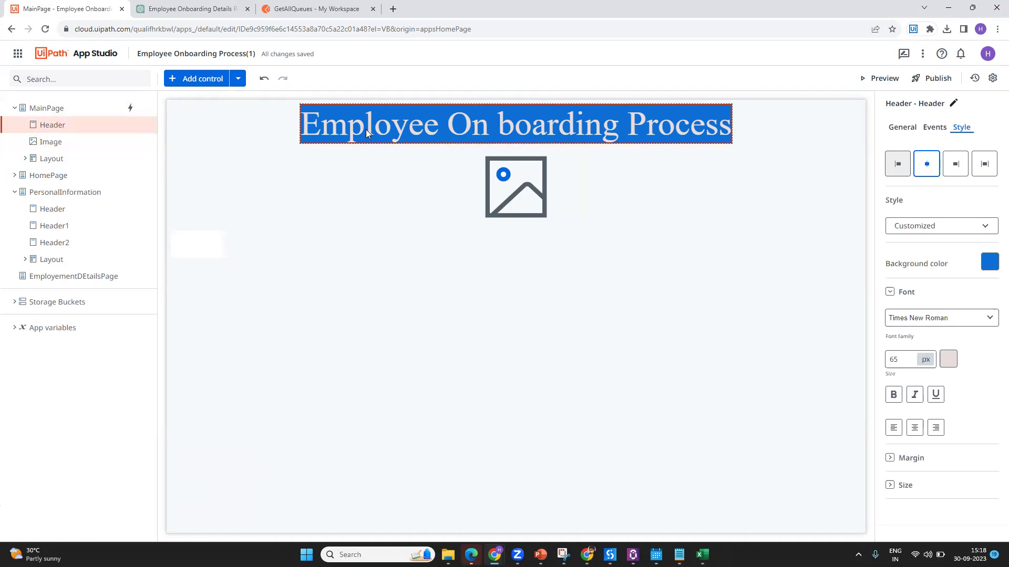
pyautogui.click(499, 198)
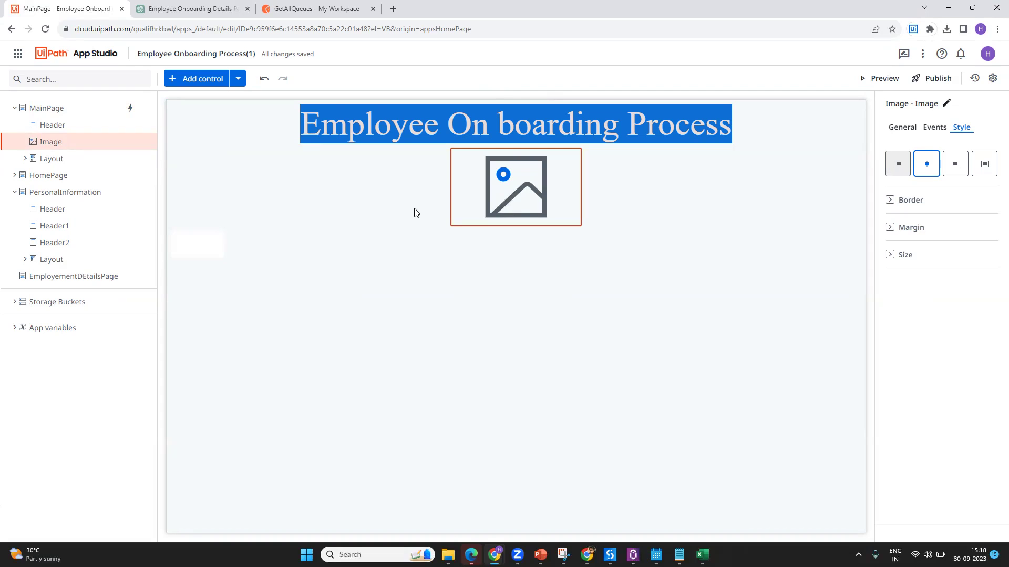
pyautogui.click(339, 126)
pyautogui.click(509, 189)
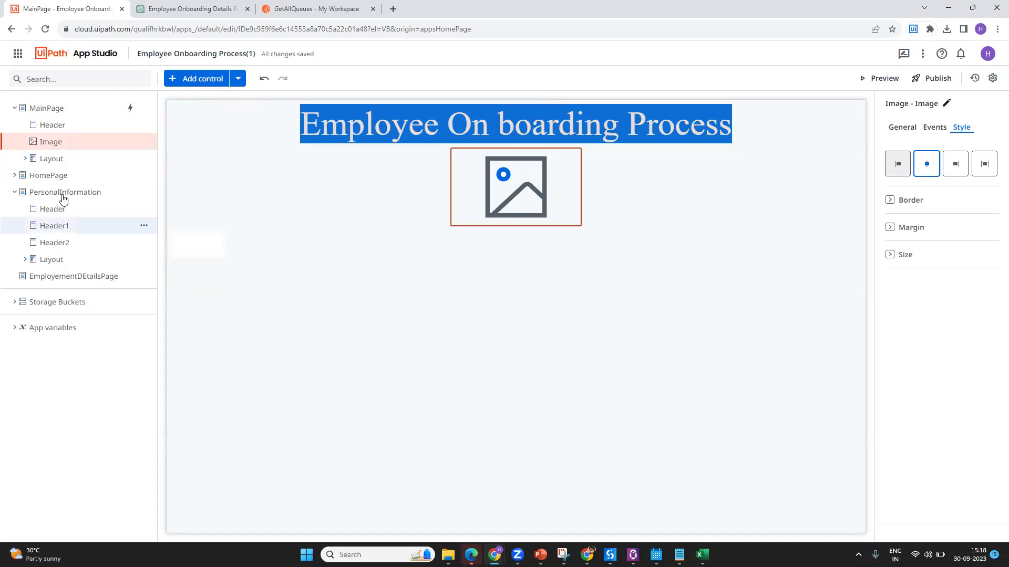
pyautogui.click(16, 192)
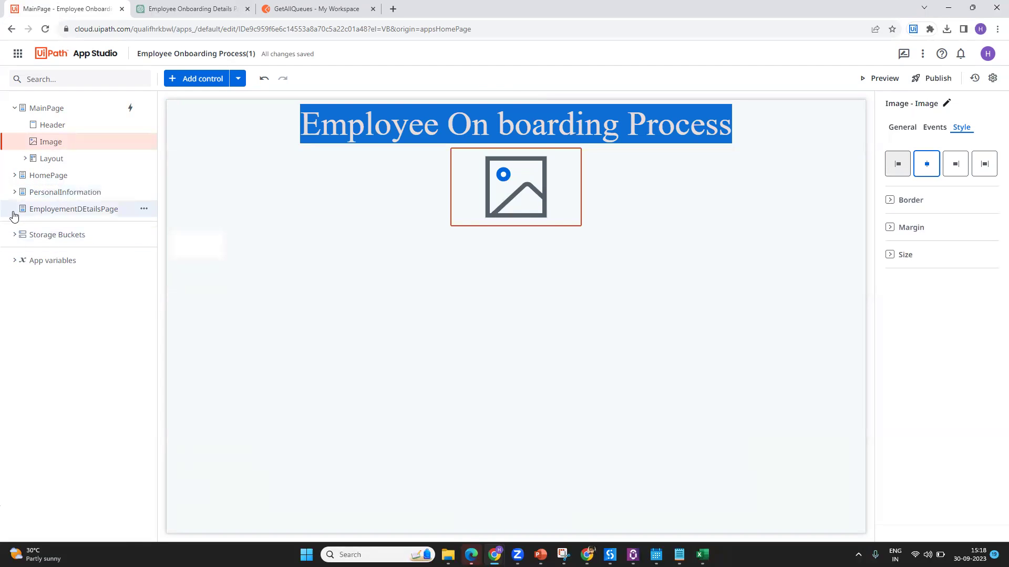
pyautogui.click(46, 199)
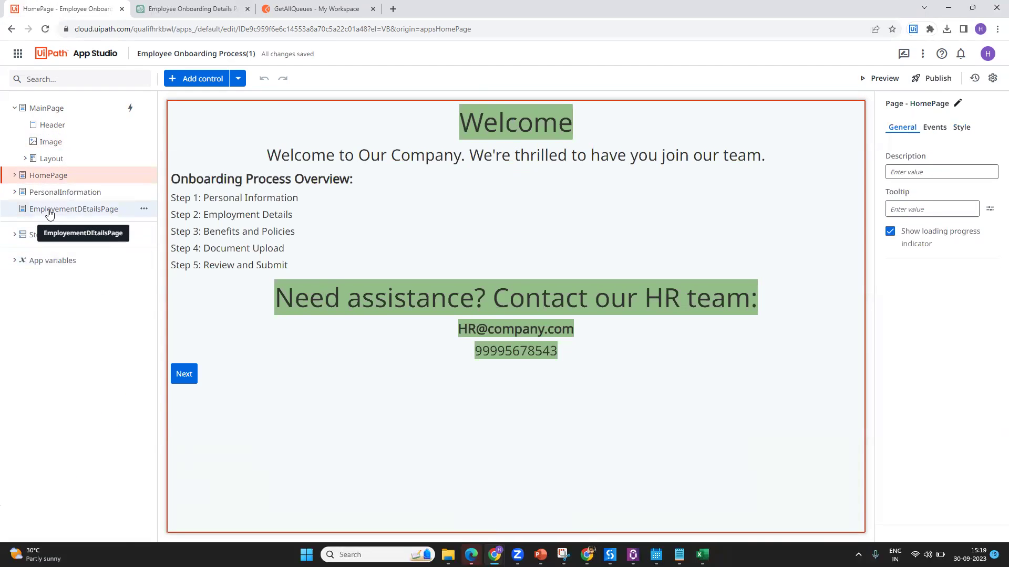
# Step: Add a new page to the app and name it PloicyDEtailsPage
pyautogui.click(238, 78)
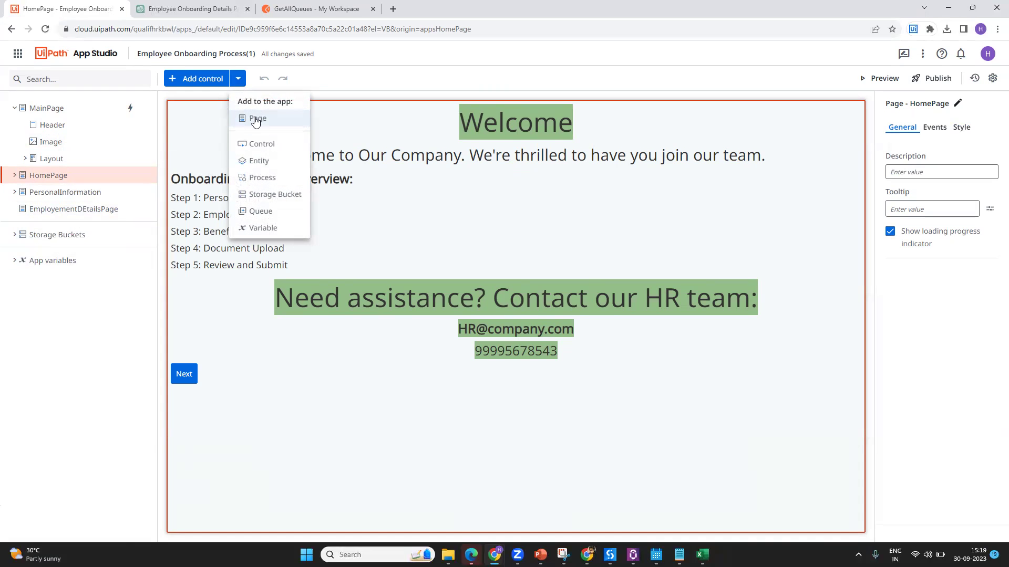
pyautogui.click(255, 119)
pyautogui.press('Escape')
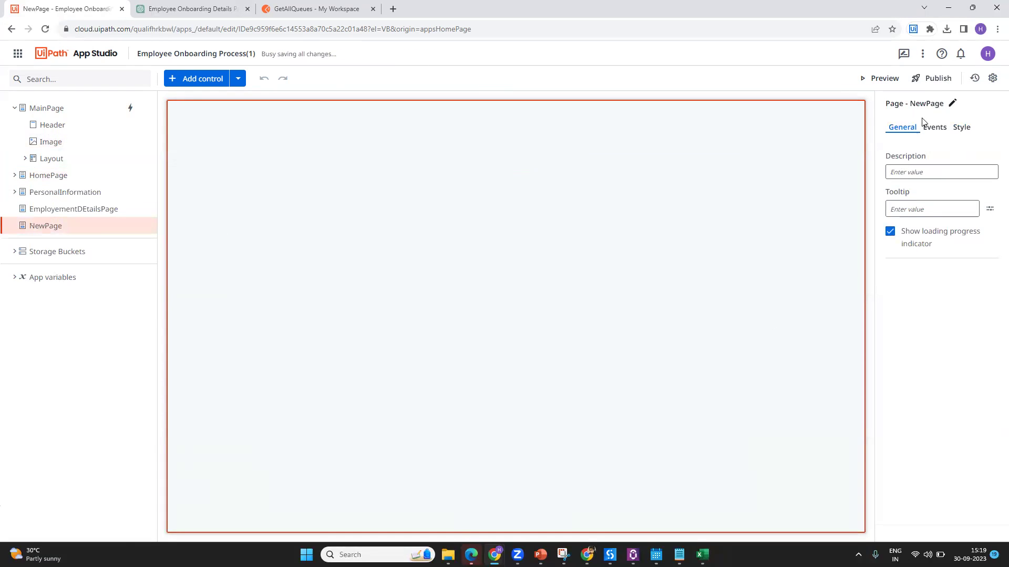
pyautogui.doubleClick(53, 227)
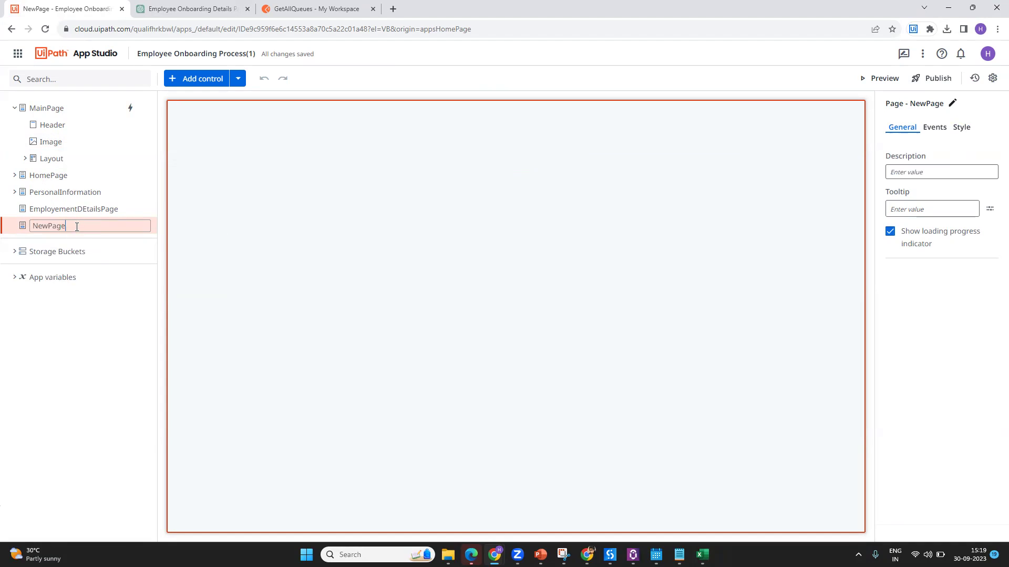
pyautogui.moveTo(76, 227); pyautogui.dragTo(4, 230)
pyautogui.write('PloicyDEtailsPagh')
pyautogui.press('BackSpace')
pyautogui.write('e')
pyautogui.press('Return')
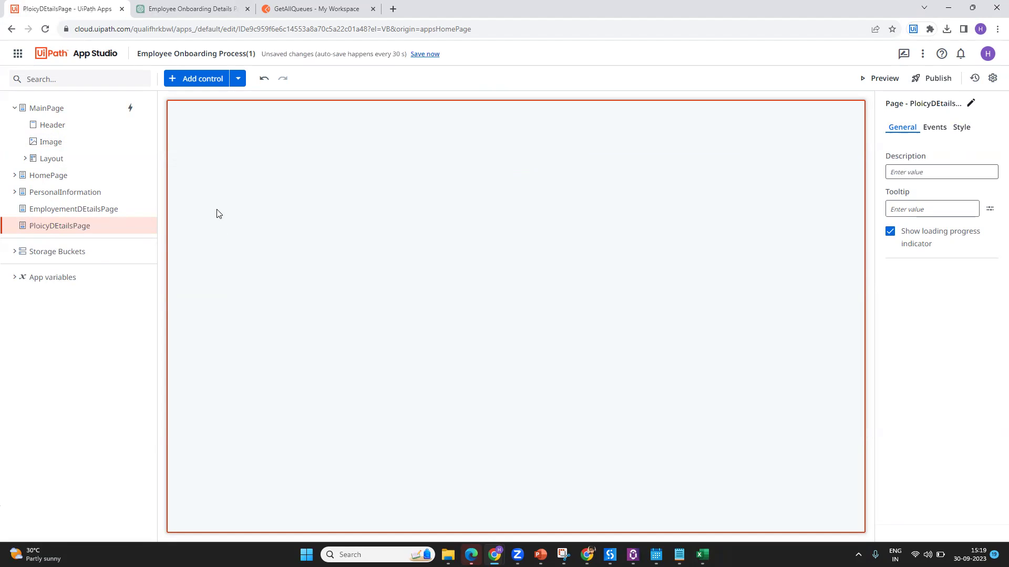
# Step: Add a Header control to PloicyDEtailsPage and center it horizontally
pyautogui.click(172, 79)
pyautogui.click(74, 80)
pyautogui.write('hea')
pyautogui.moveTo(41, 176); pyautogui.dragTo(514, 164)
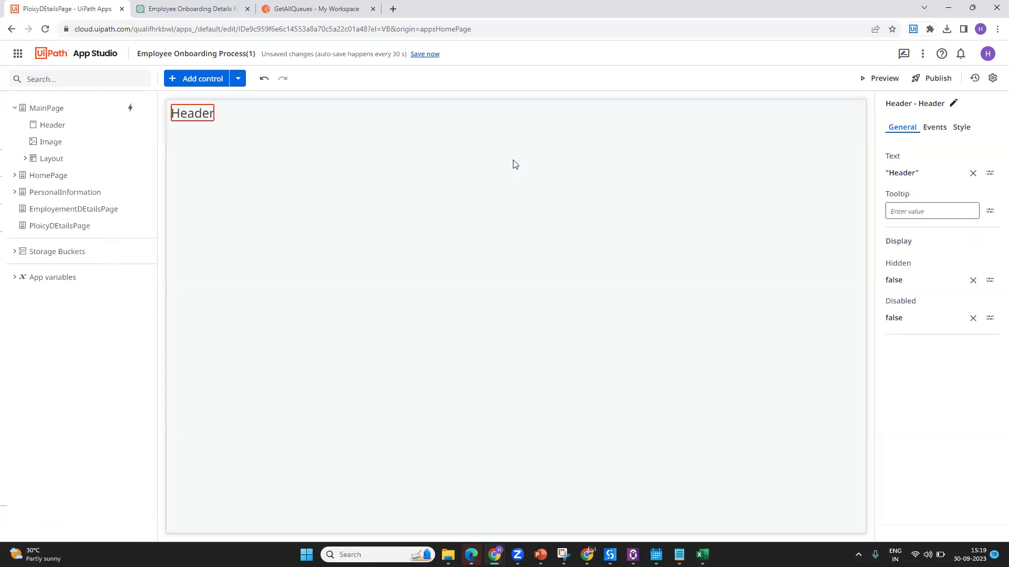
pyautogui.click(961, 127)
pyautogui.click(931, 169)
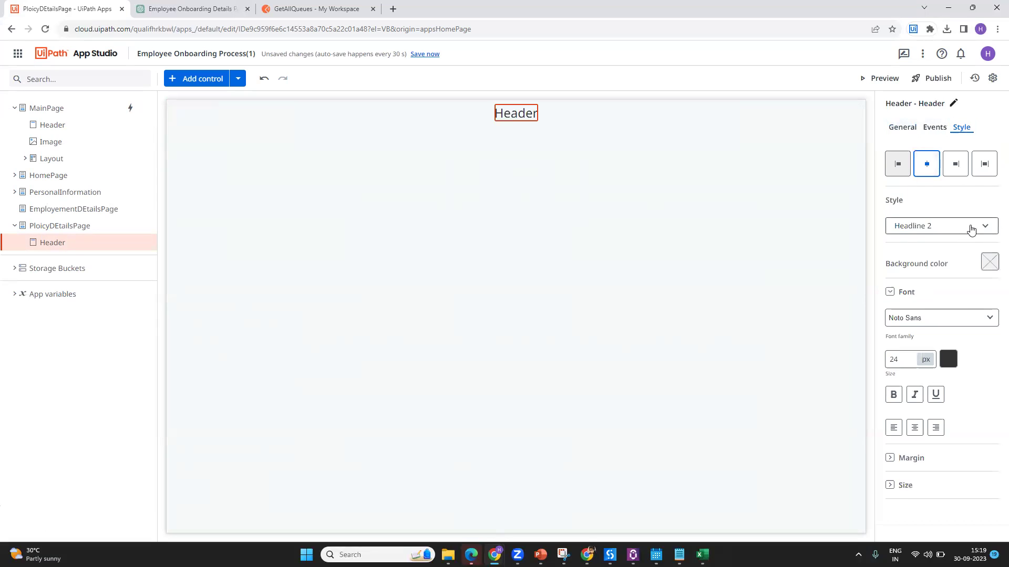
# Step: Give the header on PloicyDEtailsPage a red #c60303 background and white text
pyautogui.click(989, 262)
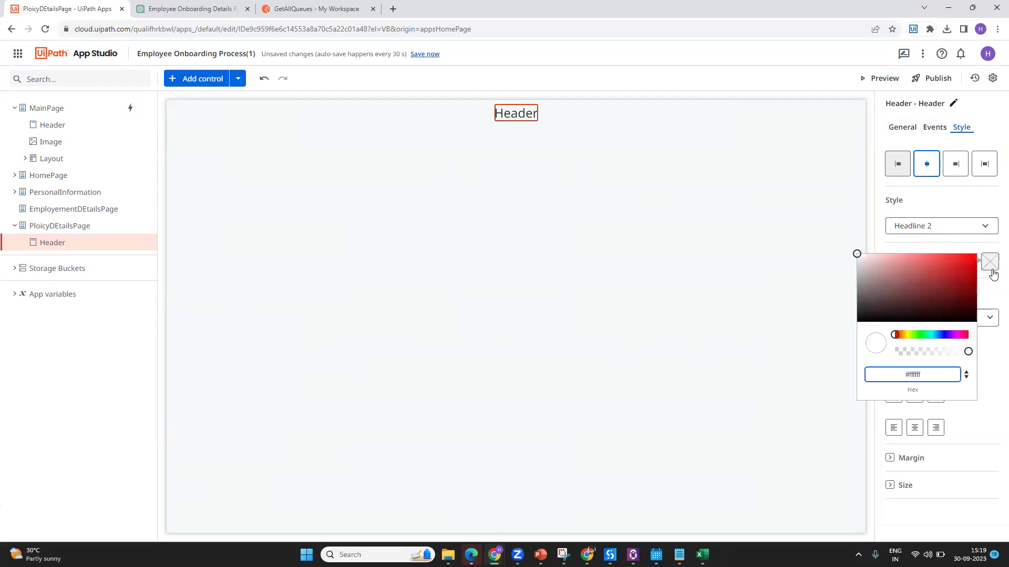
pyautogui.moveTo(860, 250); pyautogui.dragTo(976, 269)
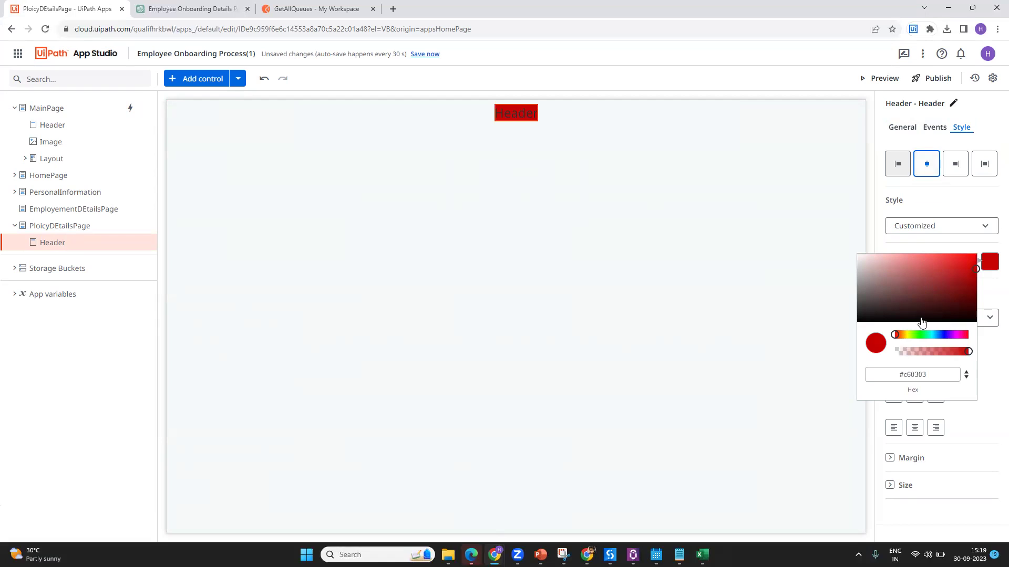
pyautogui.click(986, 423)
pyautogui.click(948, 359)
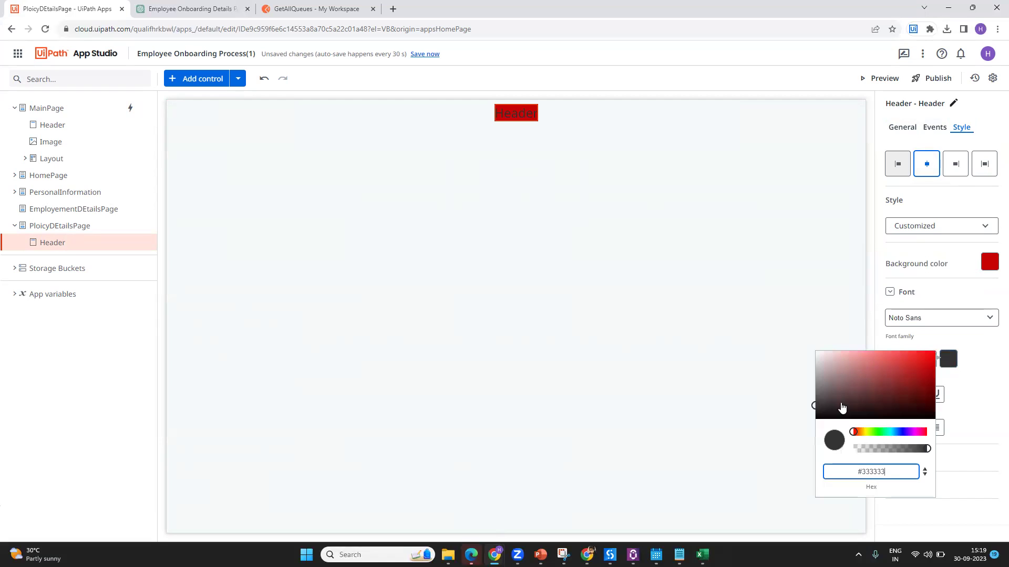
pyautogui.click(816, 360)
pyautogui.click(816, 354)
pyautogui.click(984, 395)
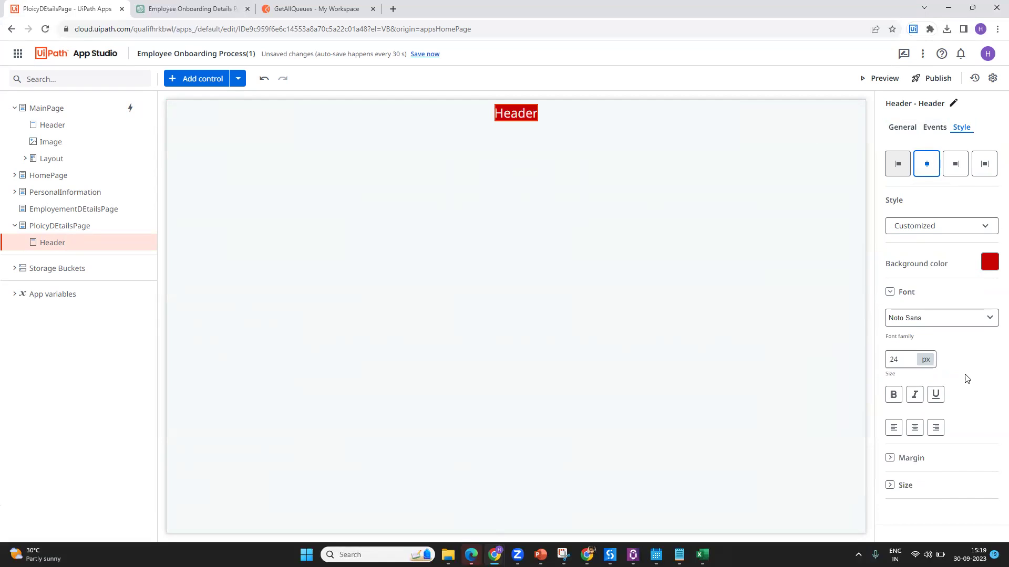
# Step: Set the PloicyDEtailsPage header's font size to 65 px, make it bold and center its text
pyautogui.hotkey('shift', 'Tab')
pyautogui.write('6')
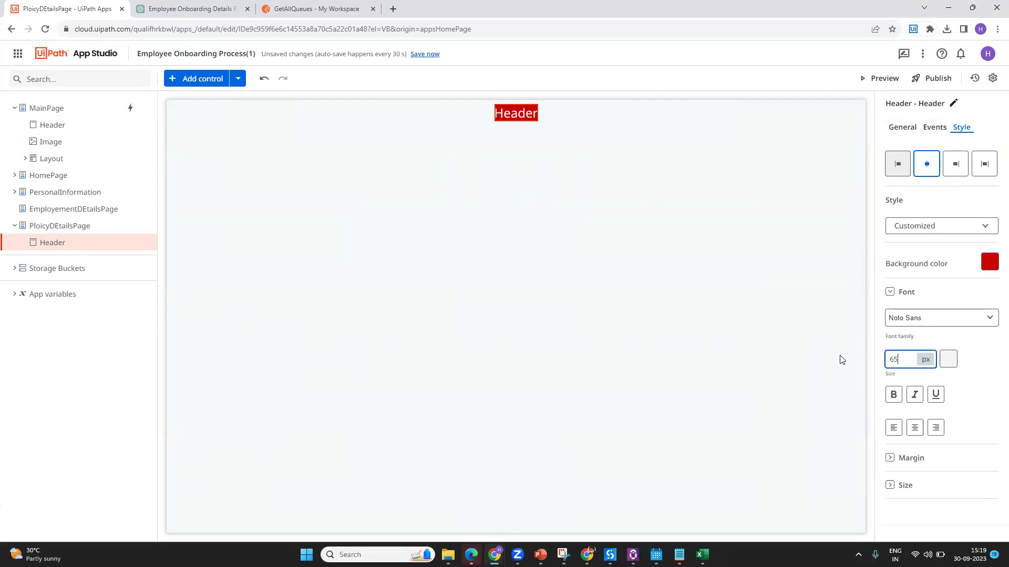
pyautogui.write('5')
pyautogui.click(893, 395)
pyautogui.click(914, 430)
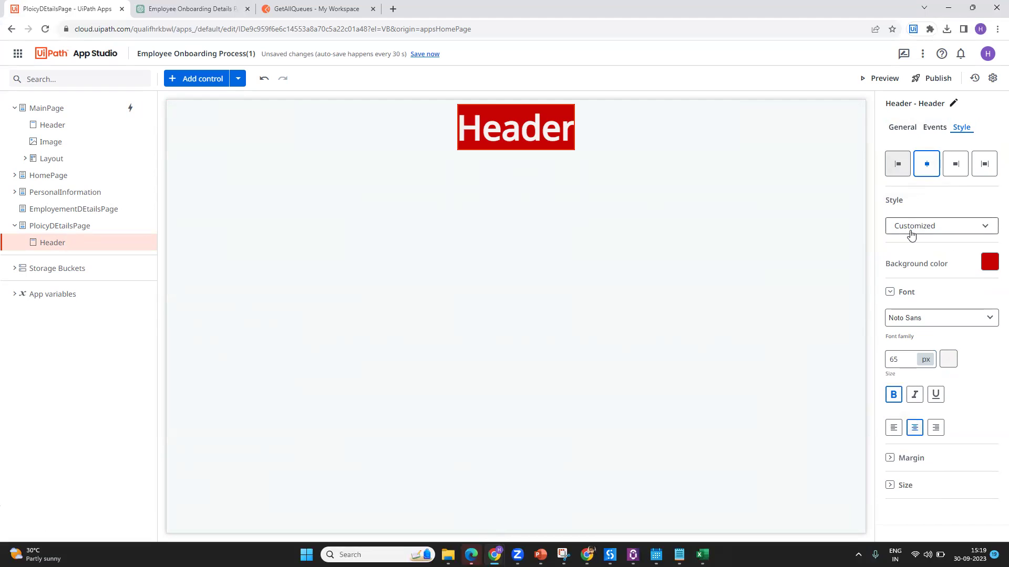
# Step: Change the text of the header on PloicyDEtailsPage to "Policy Page"
pyautogui.click(902, 127)
pyautogui.click(990, 175)
pyautogui.moveTo(456, 182); pyautogui.dragTo(211, 182)
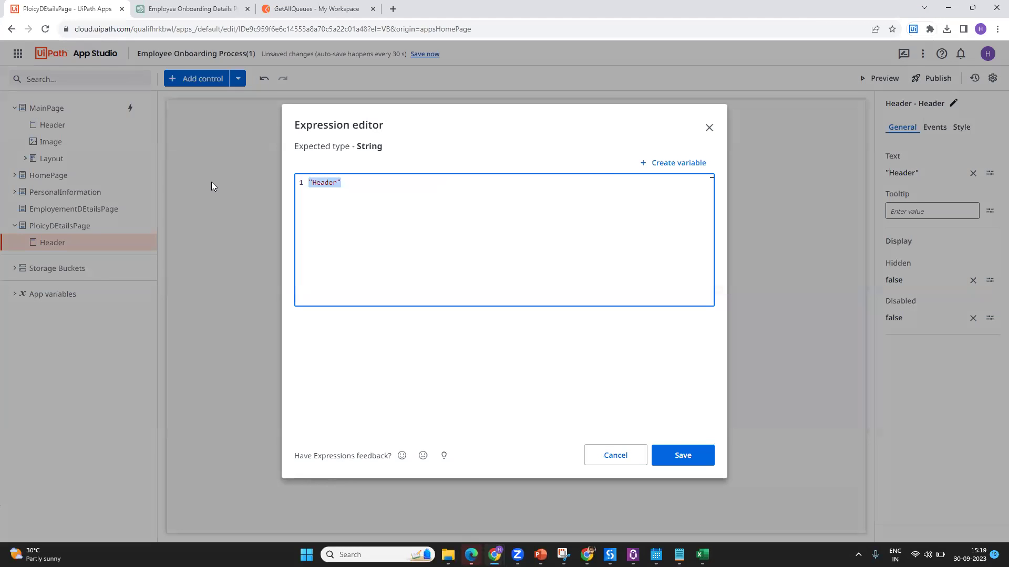
pyautogui.write('"Policy Page')
pyautogui.click(669, 460)
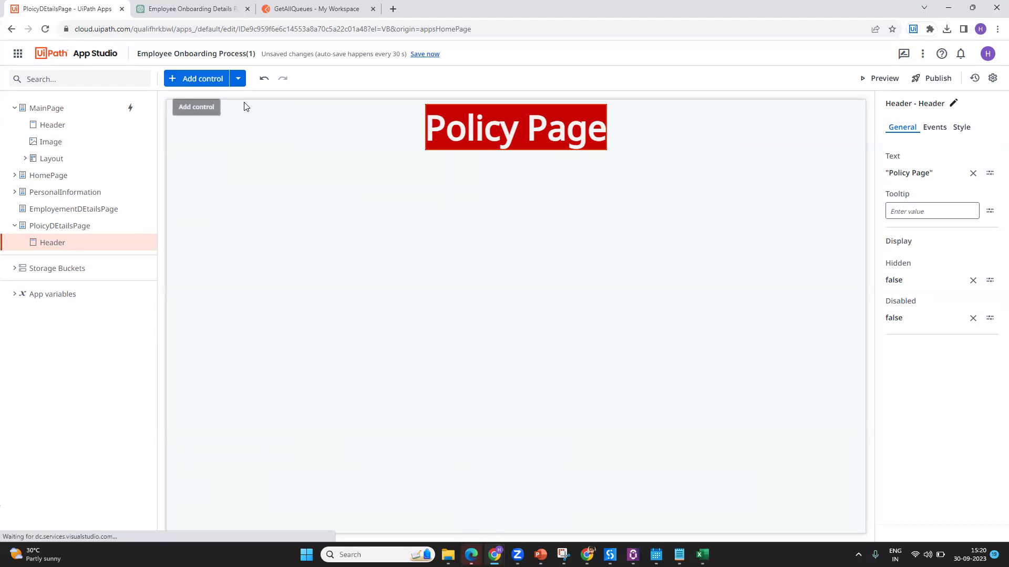
# Step: Add a new Header control to EmployementDEtailsPage
pyautogui.click(34, 210)
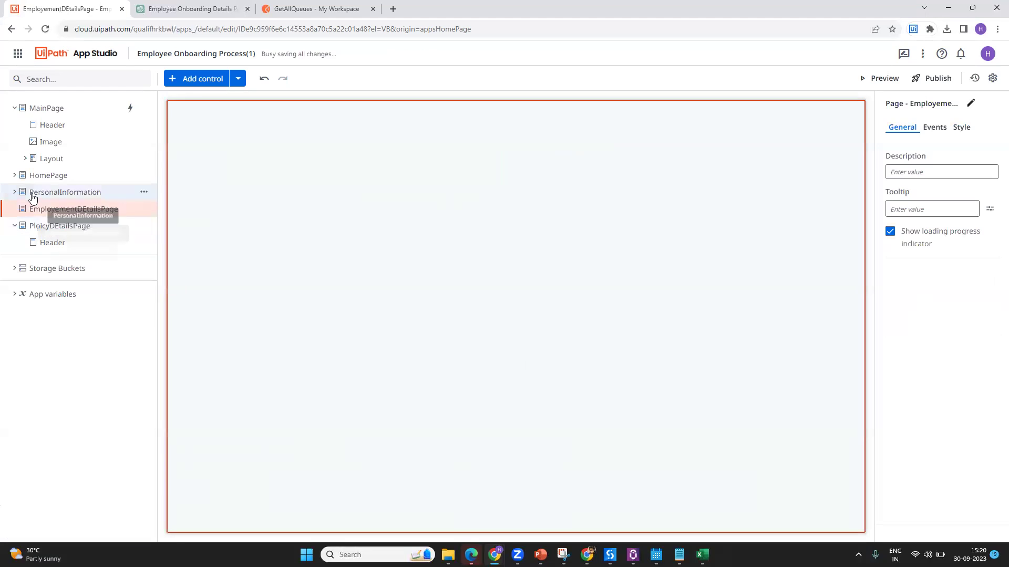
pyautogui.click(33, 175)
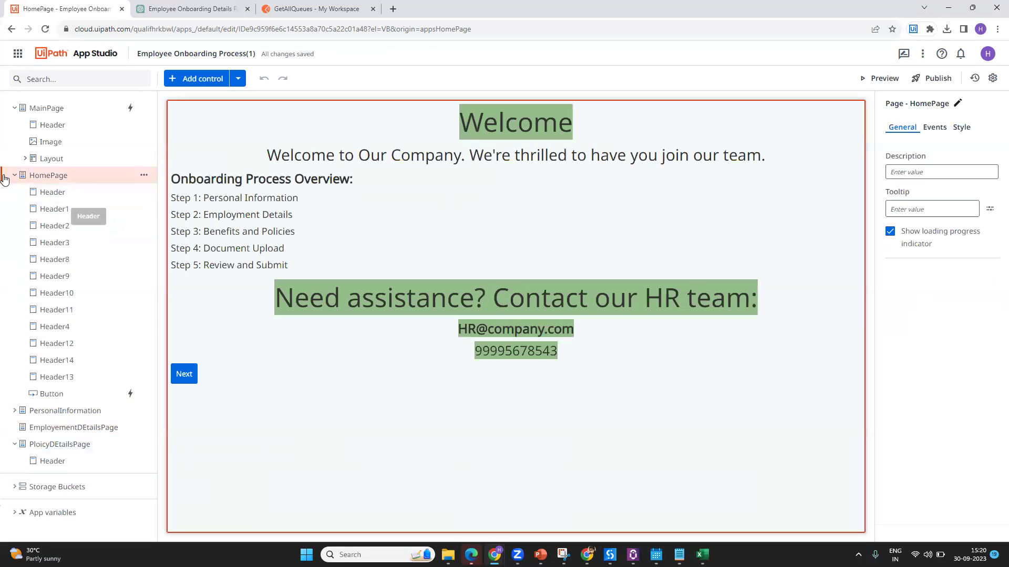
pyautogui.click(15, 175)
pyautogui.click(33, 210)
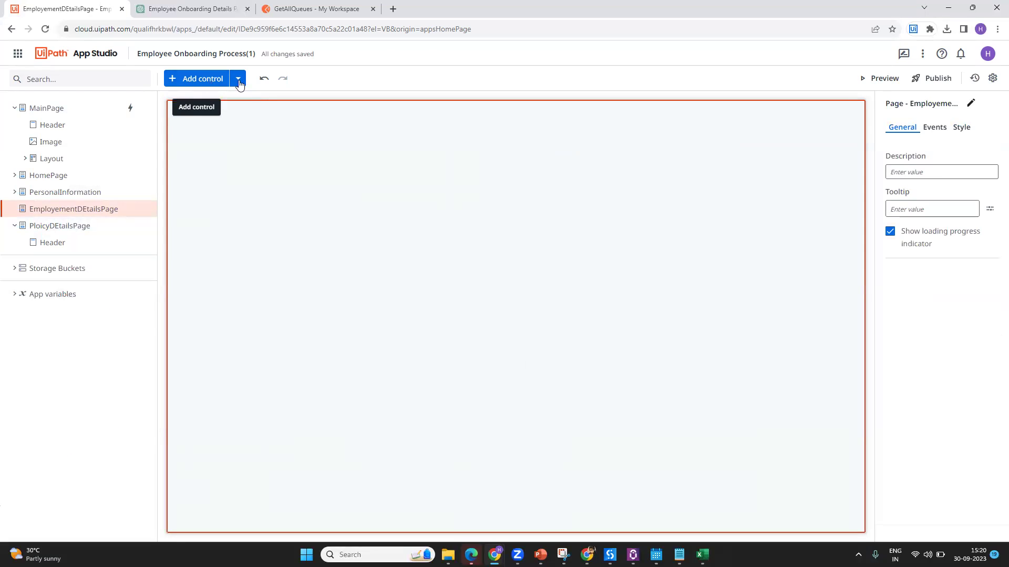
pyautogui.click(188, 79)
pyautogui.click(62, 80)
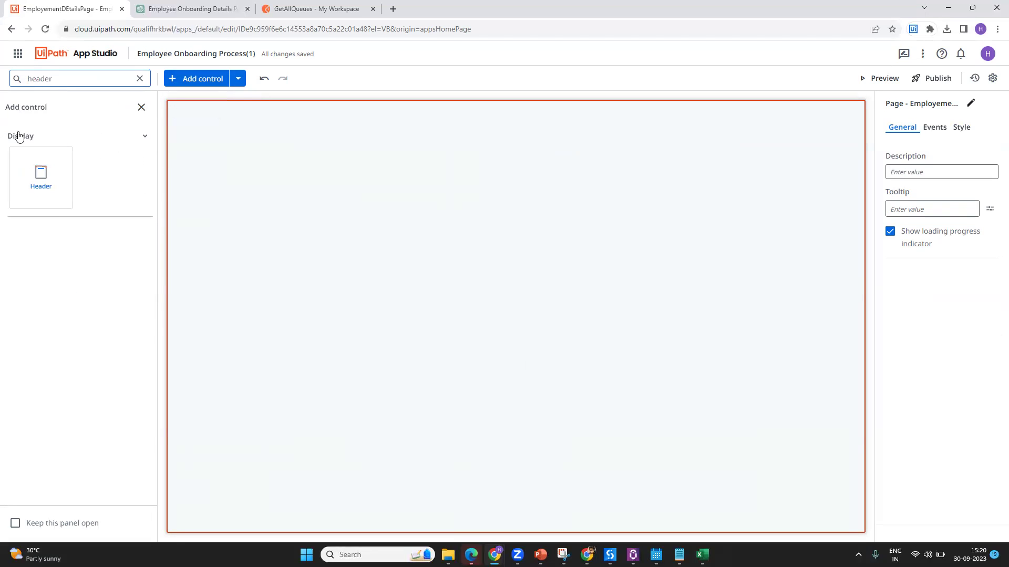
pyautogui.moveTo(39, 179); pyautogui.dragTo(537, 147)
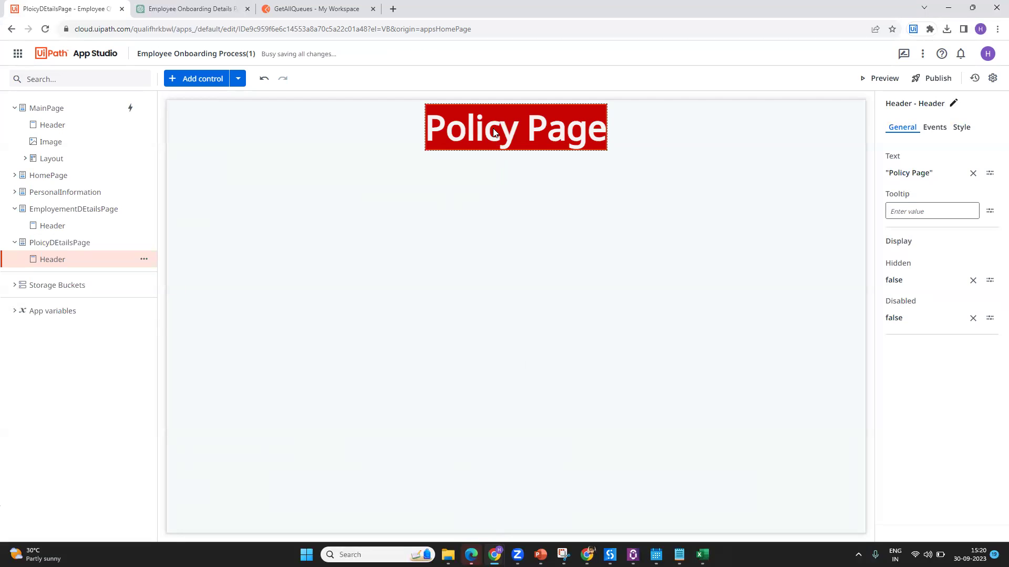
# Step: Copy the Policy Page header into EmployementDEtailsPage and delete the unstyled default header there
pyautogui.click(63, 227)
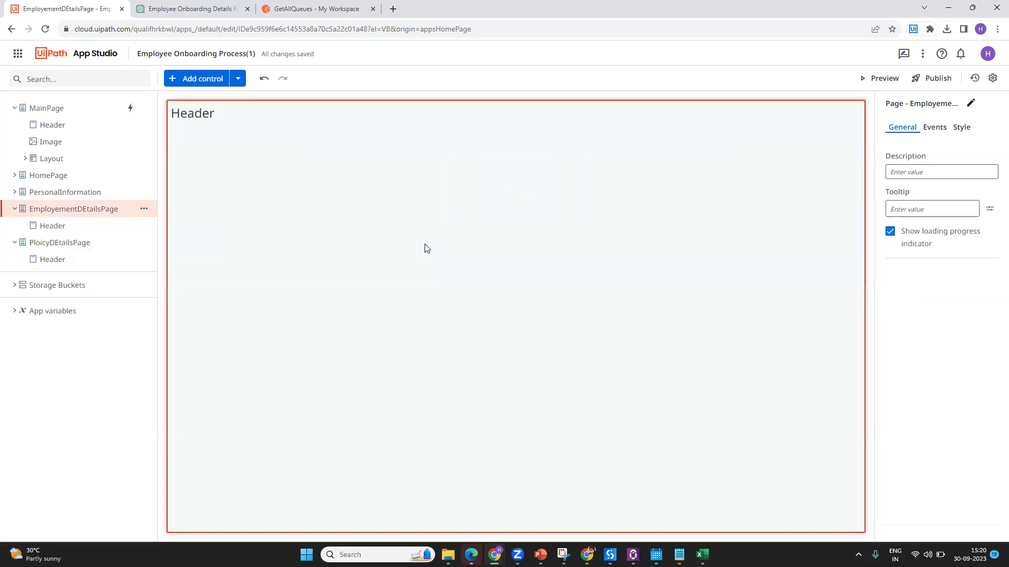
pyautogui.moveTo(427, 248); pyautogui.dragTo(427, 249)
pyautogui.click(187, 115)
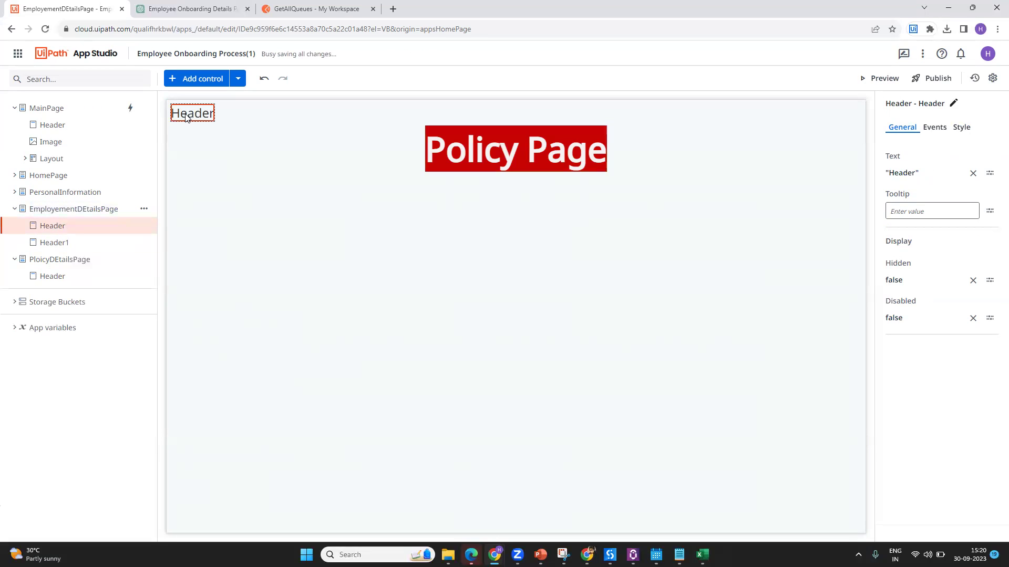
pyautogui.press('Delete')
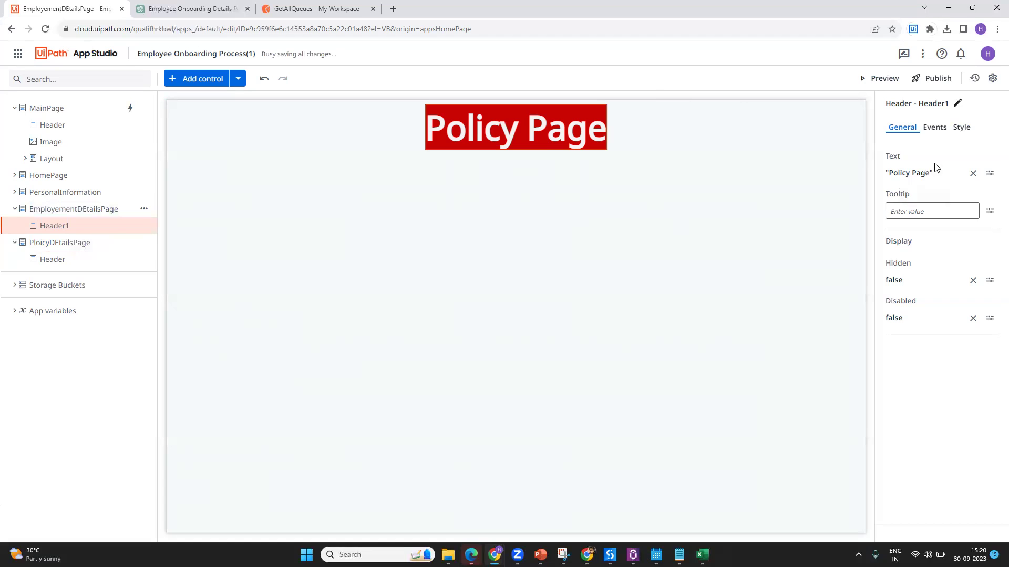
# Step: Change the text of the copied header on EmployementDEtailsPage to "EmployeeDetails Page"
pyautogui.click(989, 173)
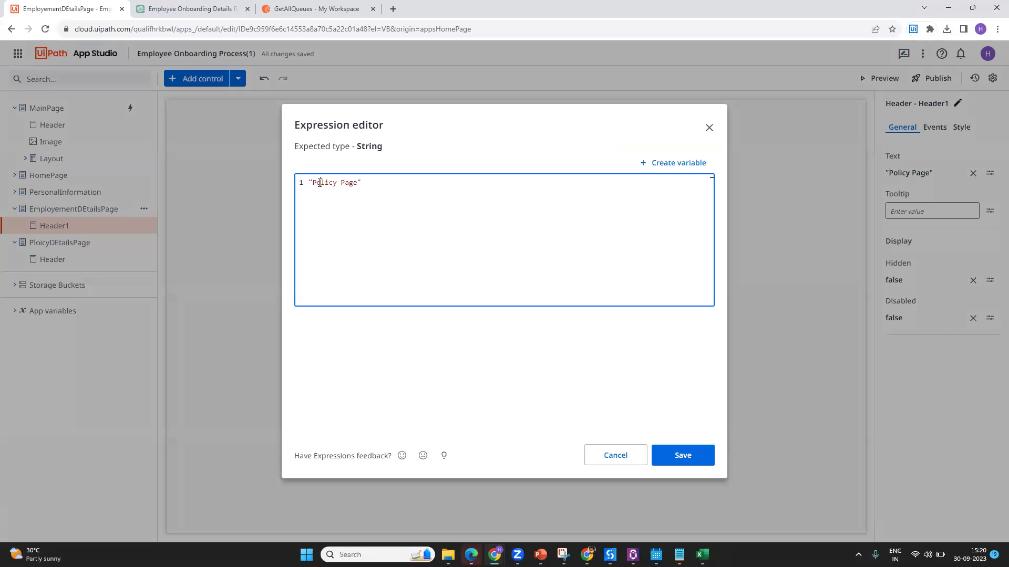
pyautogui.doubleClick(319, 183)
pyautogui.write('Emp;opyeeDetails')
pyautogui.click(327, 183)
pyautogui.press('BackSpace')
pyautogui.write('l')
pyautogui.press('BackSpace')
pyautogui.click(685, 456)
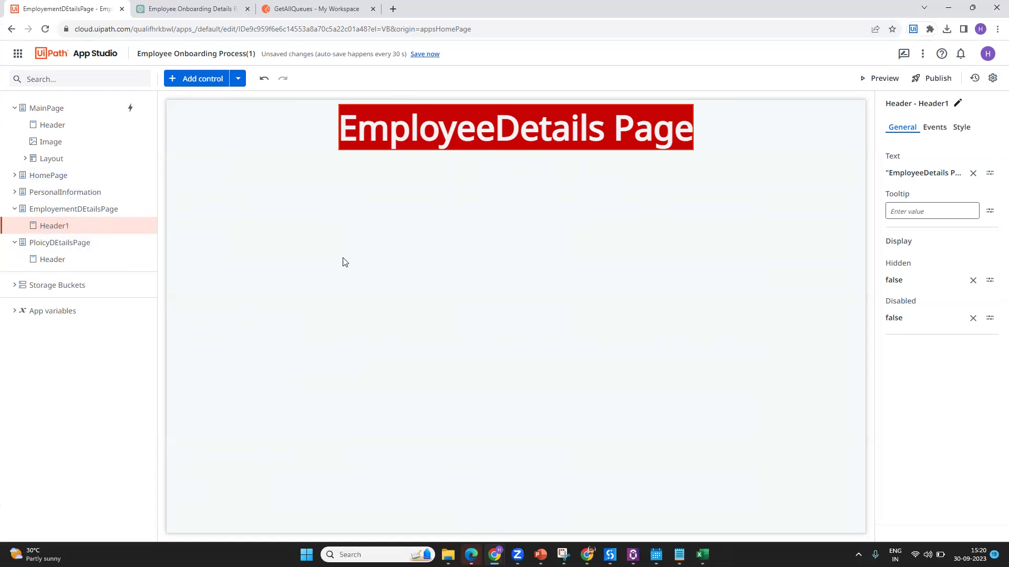
# Step: Add a Tabs control to MainPage below the image
pyautogui.click(36, 110)
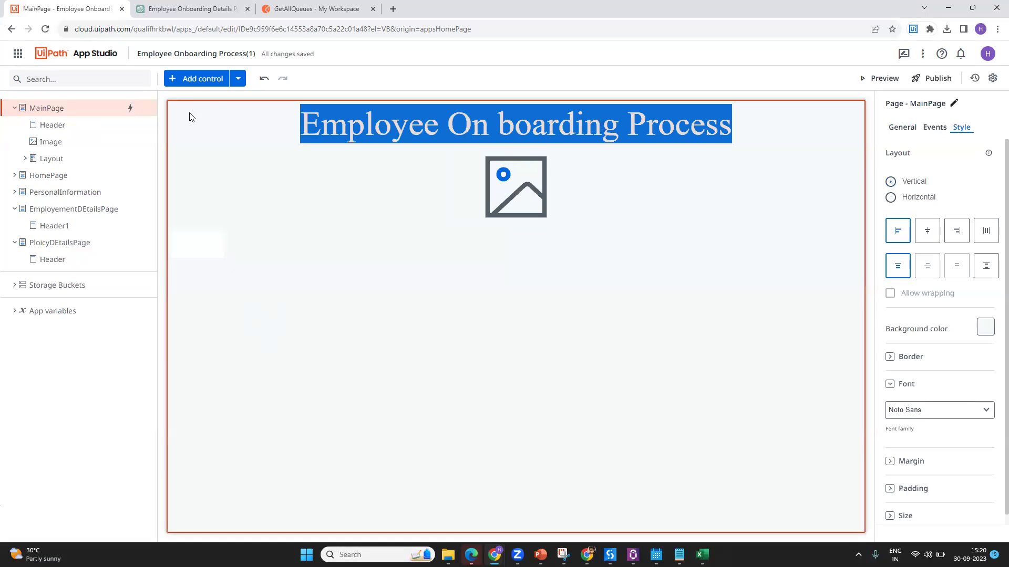
pyautogui.click(190, 81)
pyautogui.write('t')
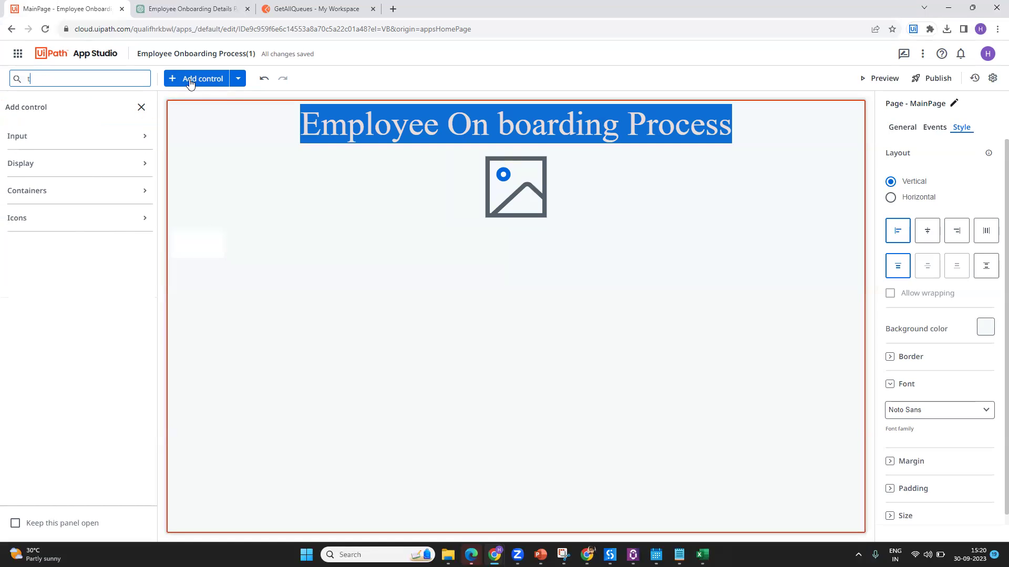
pyautogui.write('ab')
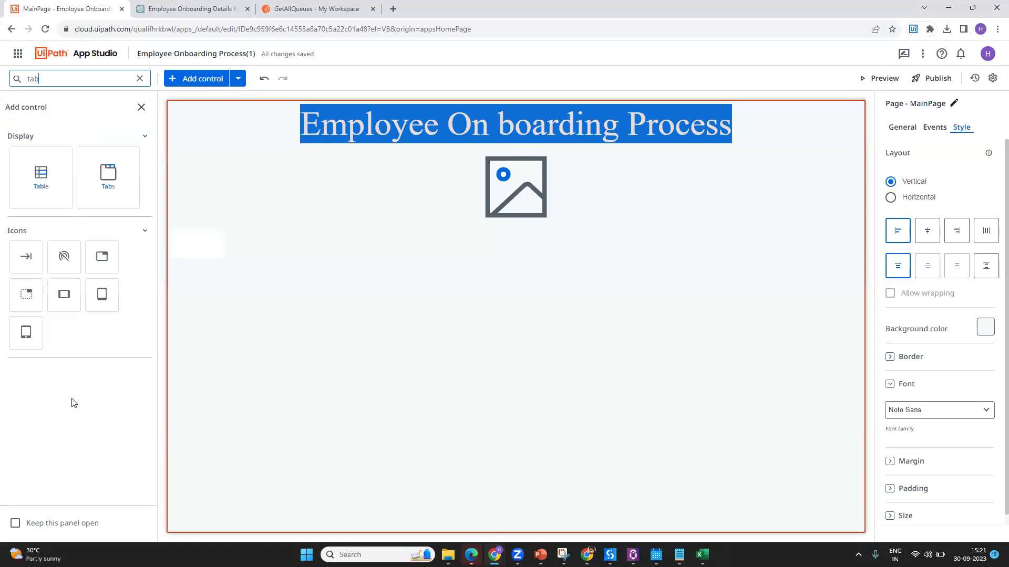
pyautogui.moveTo(108, 176); pyautogui.dragTo(277, 286)
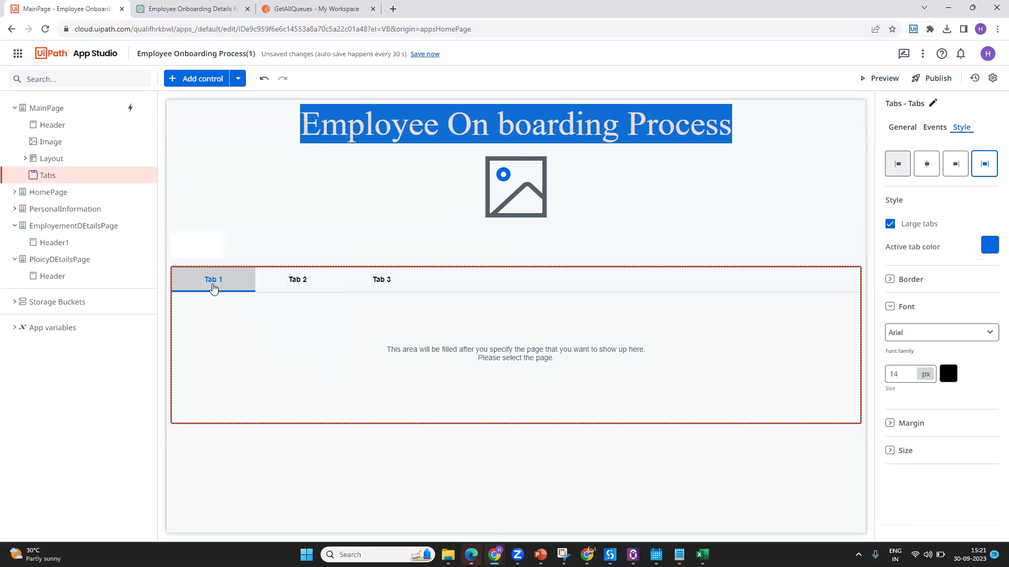
# Step: Add a fourth tab to the Tabs control on MainPage, look through the tabs and return to Tab 1
pyautogui.click(376, 280)
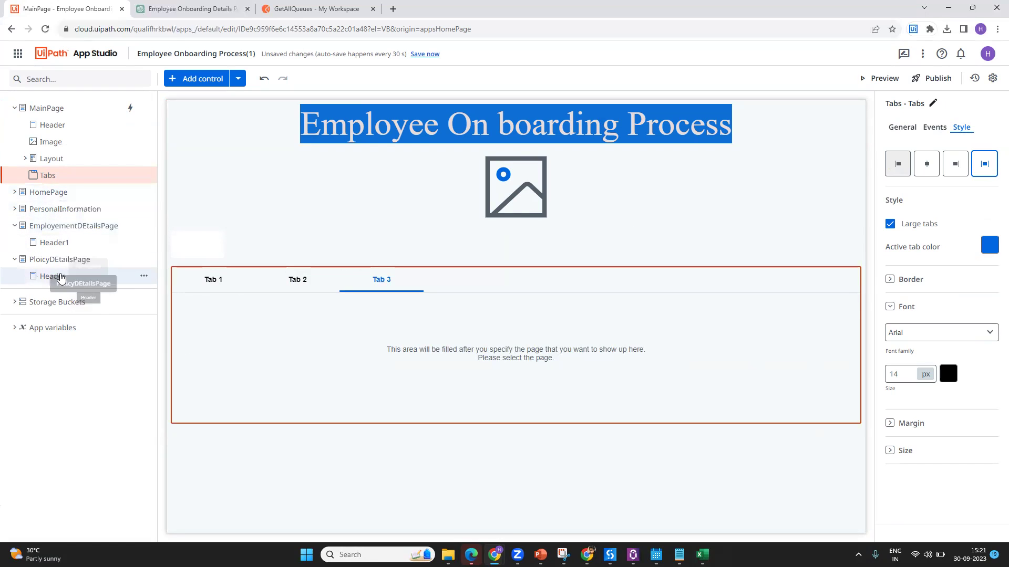
pyautogui.click(208, 282)
pyautogui.click(297, 282)
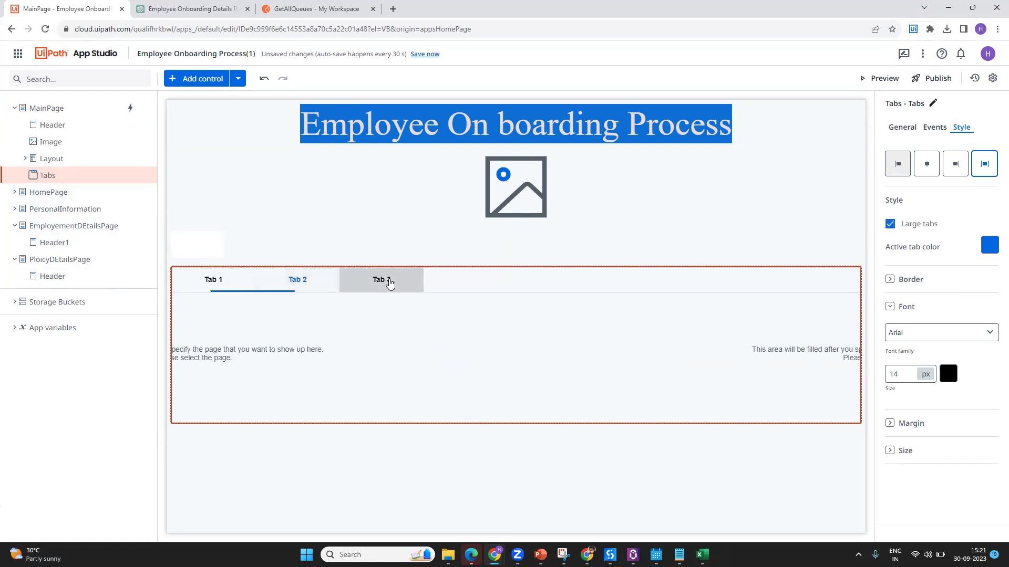
pyautogui.click(902, 127)
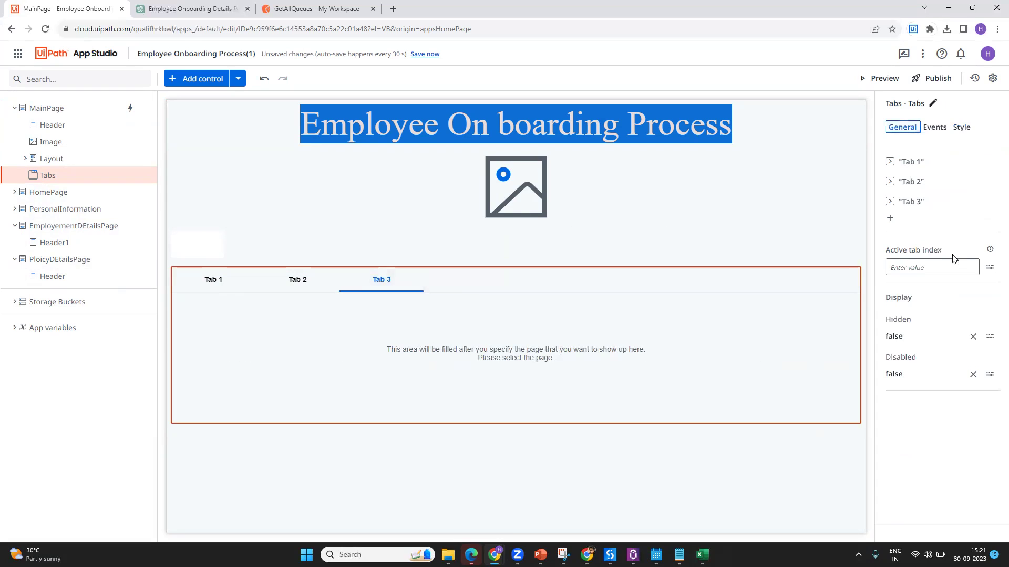
pyautogui.click(888, 220)
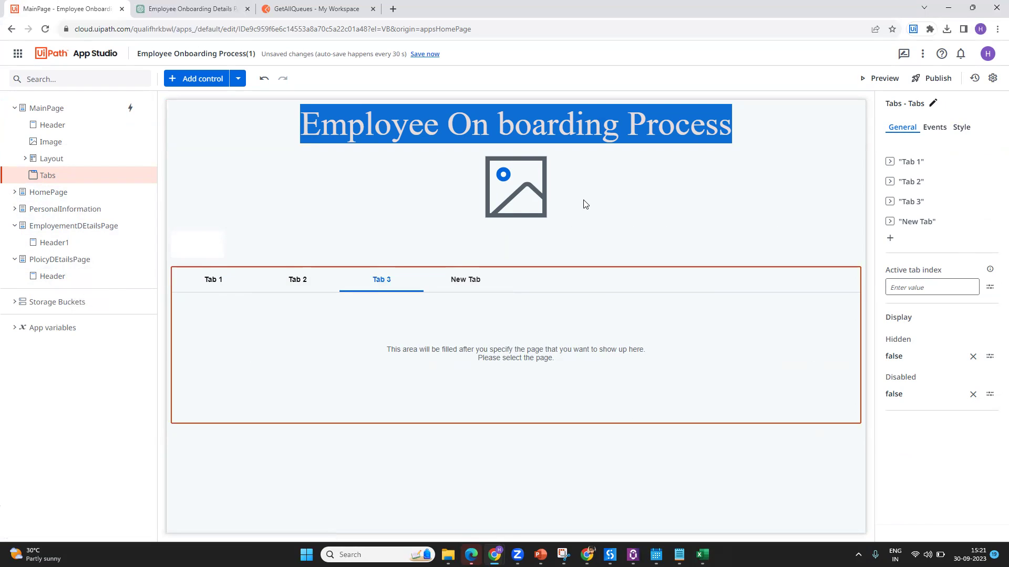
pyautogui.click(224, 282)
pyautogui.click(295, 283)
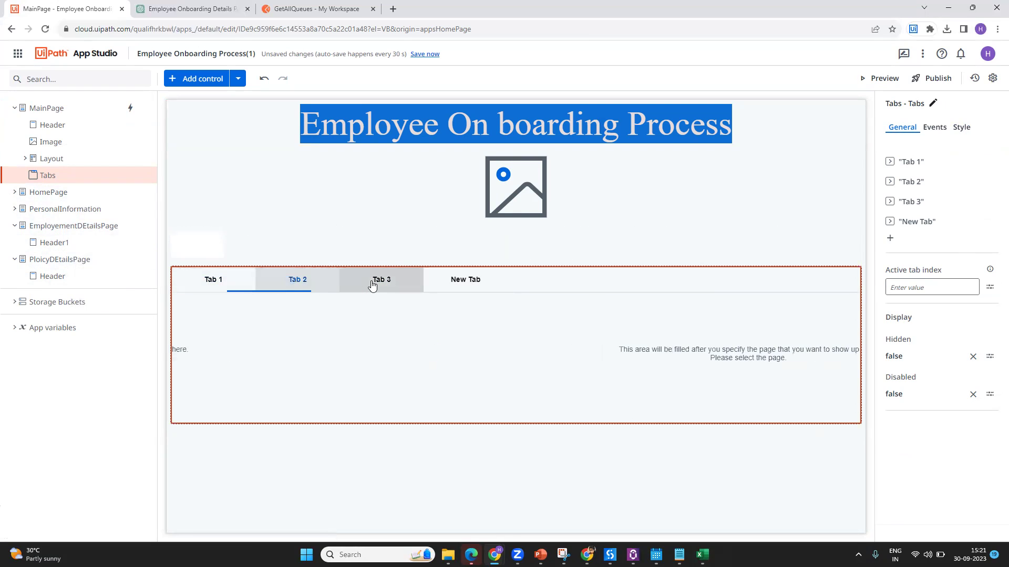
pyautogui.click(466, 280)
pyautogui.click(232, 292)
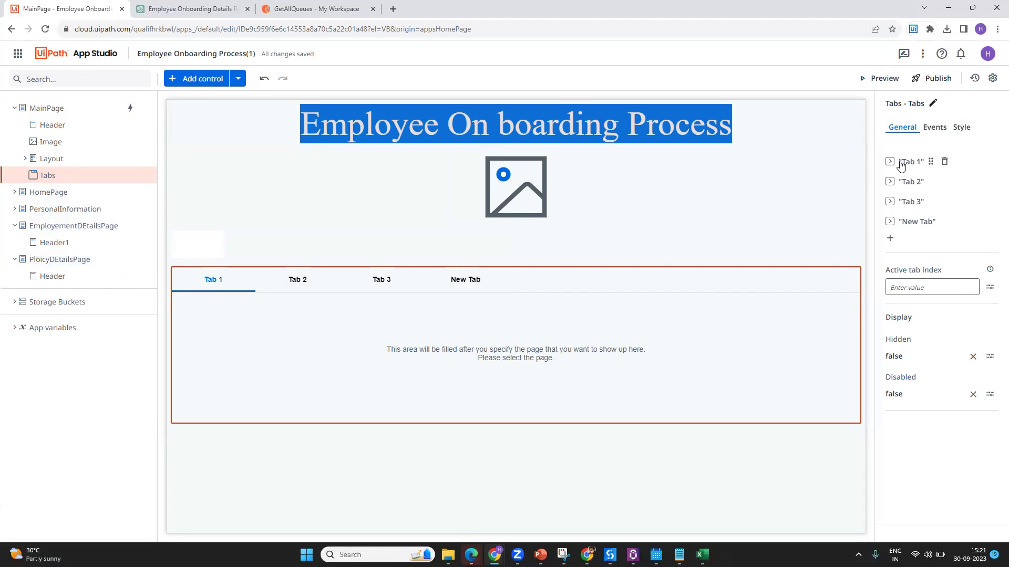
# Step: Rename the first tab of the Tabs control as "Home Page"
pyautogui.click(927, 164)
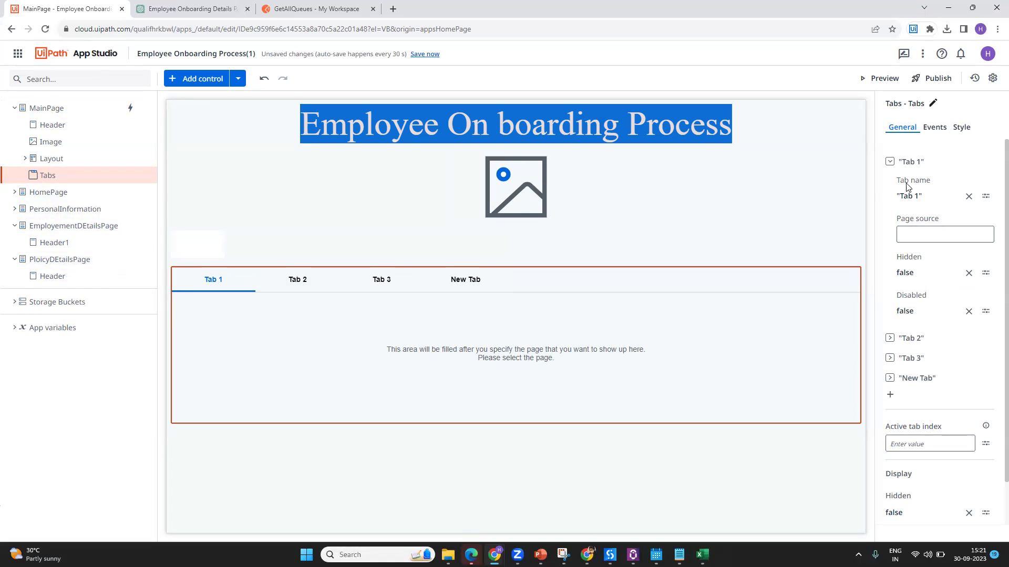
pyautogui.click(986, 196)
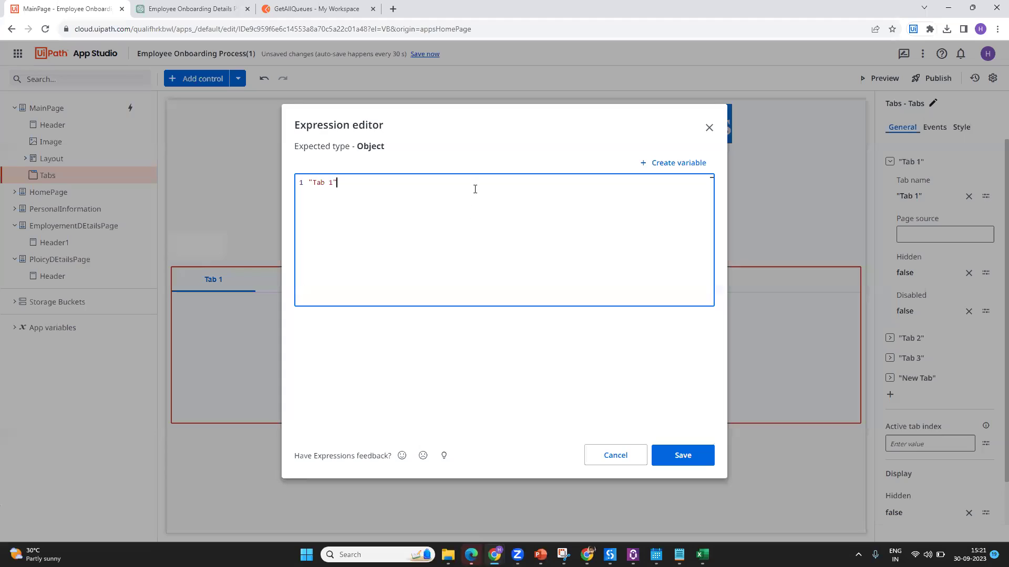
pyautogui.write('"Home OPage')
pyautogui.press('BackSpace')
pyautogui.press('BackSpace')
pyautogui.press('BackSpace')
pyautogui.press('BackSpace')
pyautogui.click(687, 462)
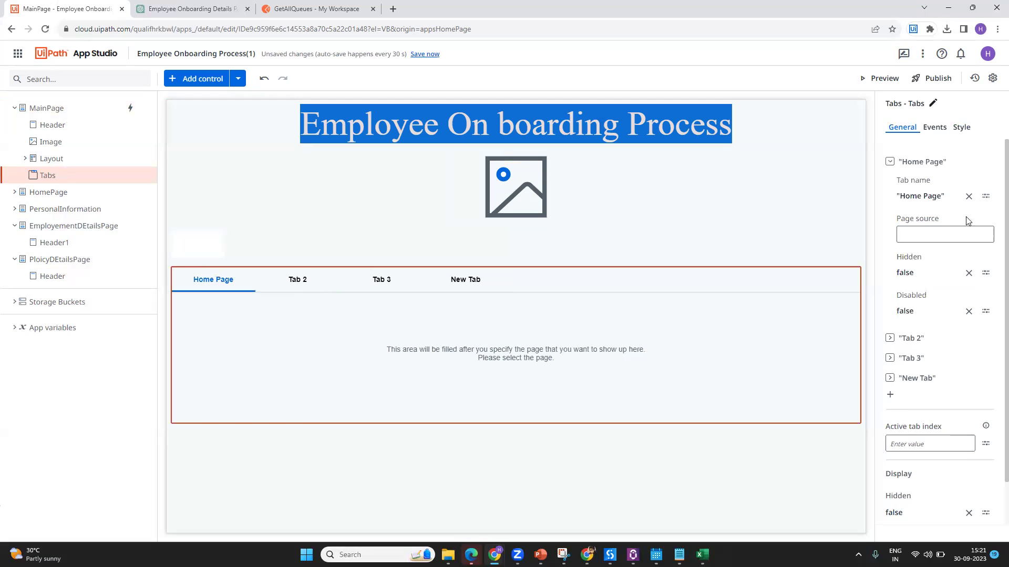
# Step: Rename the second tab of the Tabs control as "Personal Information" and collapse its settings
pyautogui.click(935, 338)
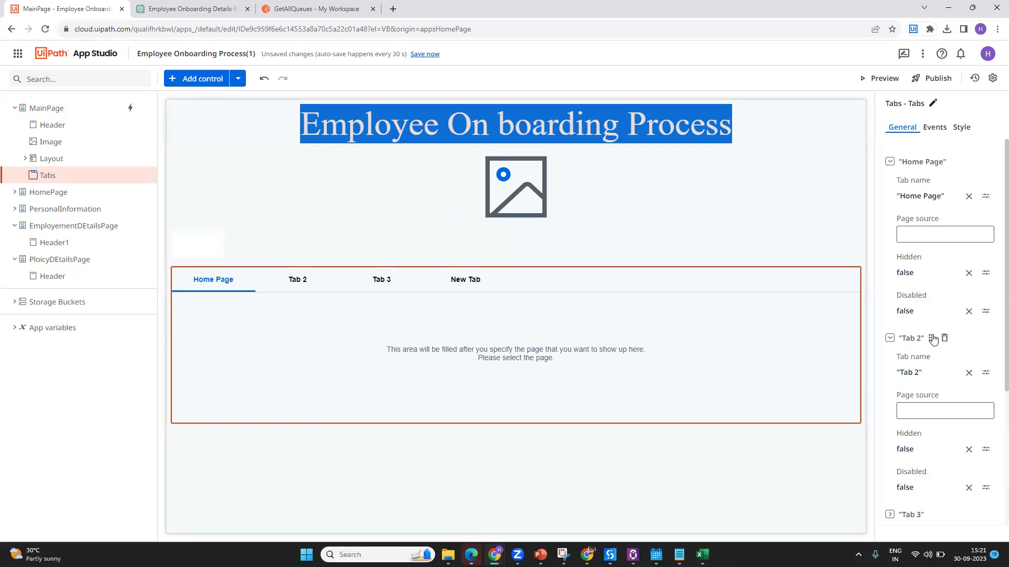
pyautogui.click(985, 374)
pyautogui.moveTo(489, 185); pyautogui.dragTo(68, 185)
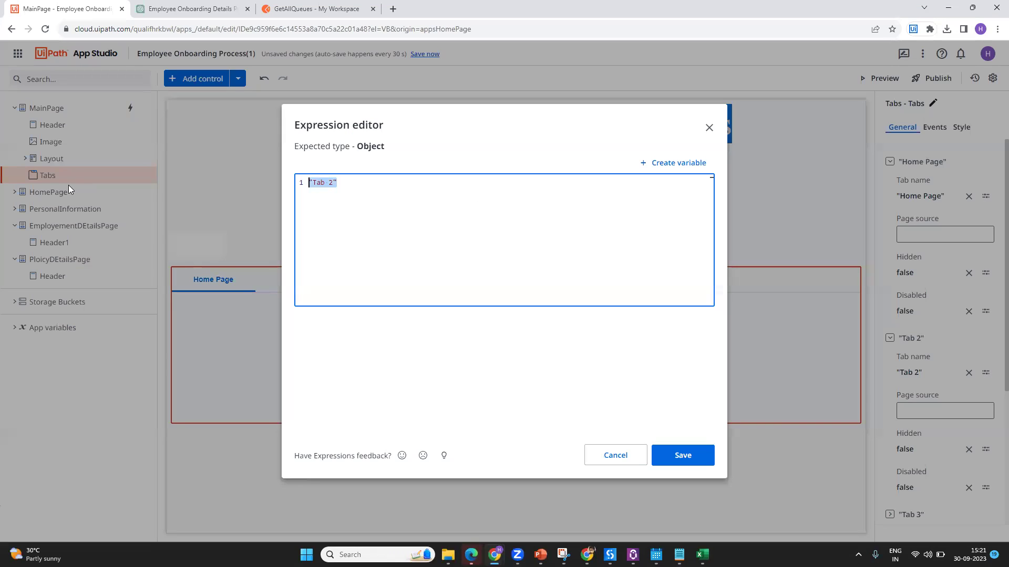
pyautogui.write('"Emp')
pyautogui.write('Personal')
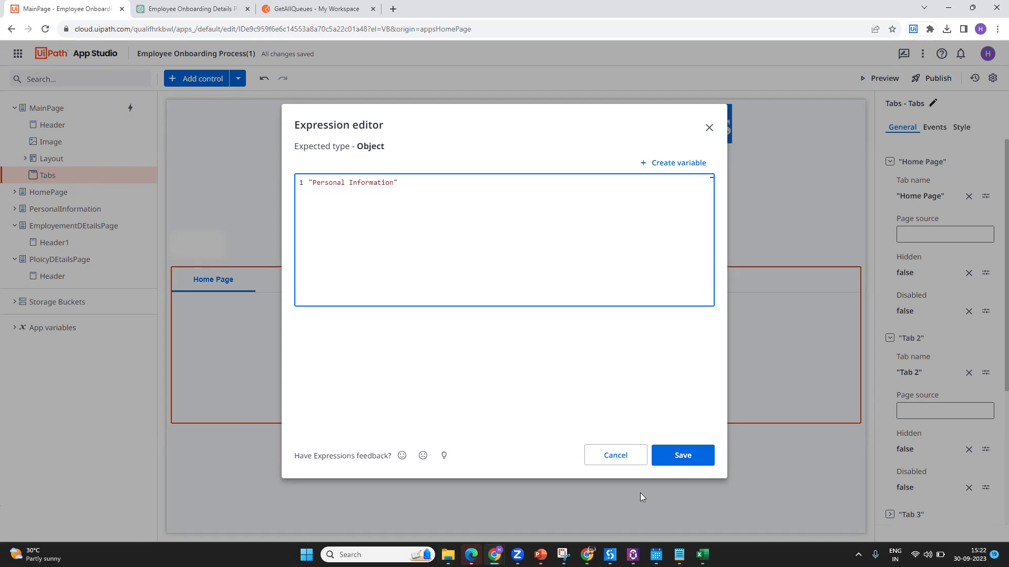
pyautogui.click(681, 456)
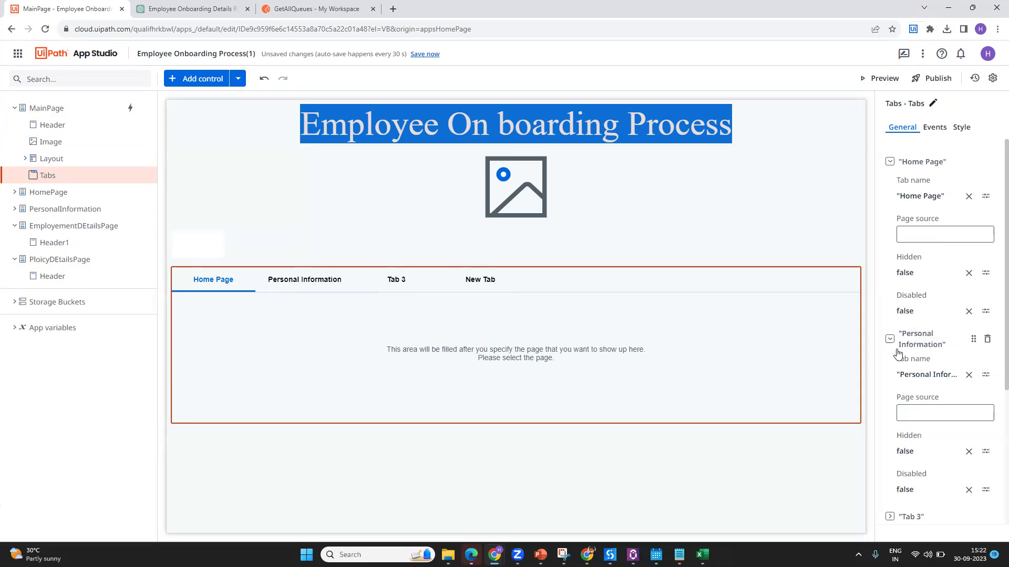
pyautogui.click(889, 339)
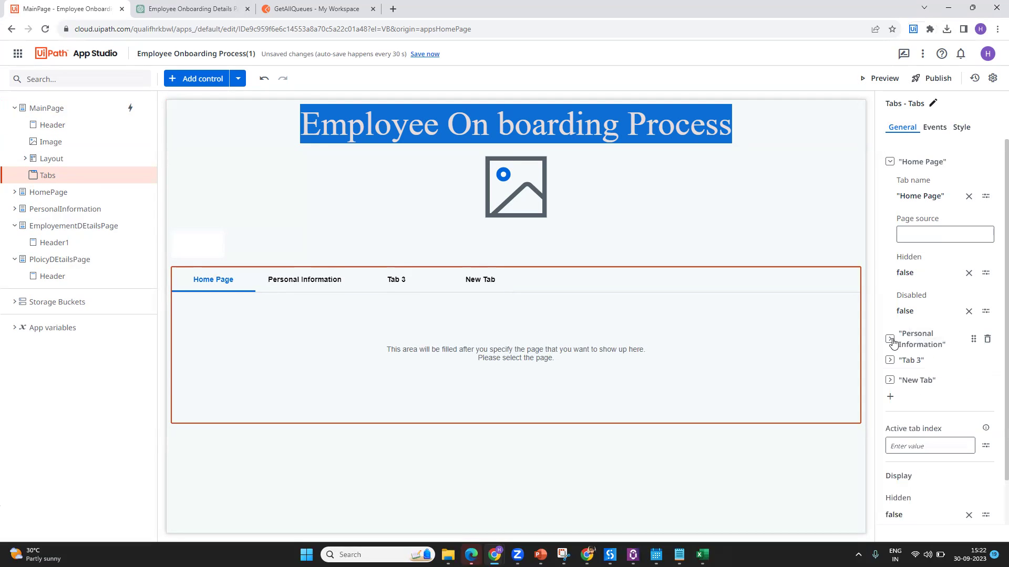
# Step: Rename the third tab of the Tabs control as "Employement Details"
pyautogui.click(924, 362)
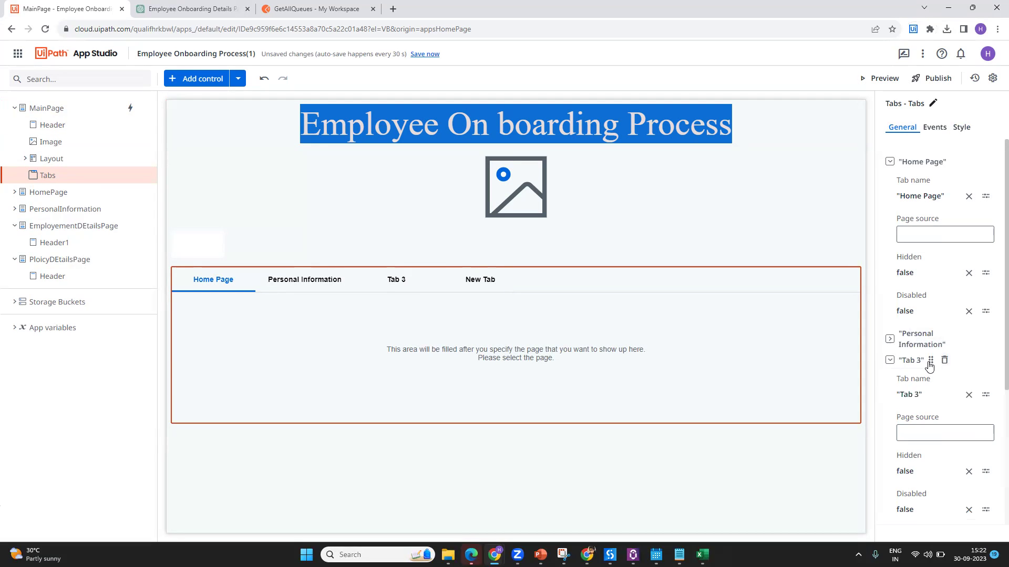
pyautogui.click(928, 364)
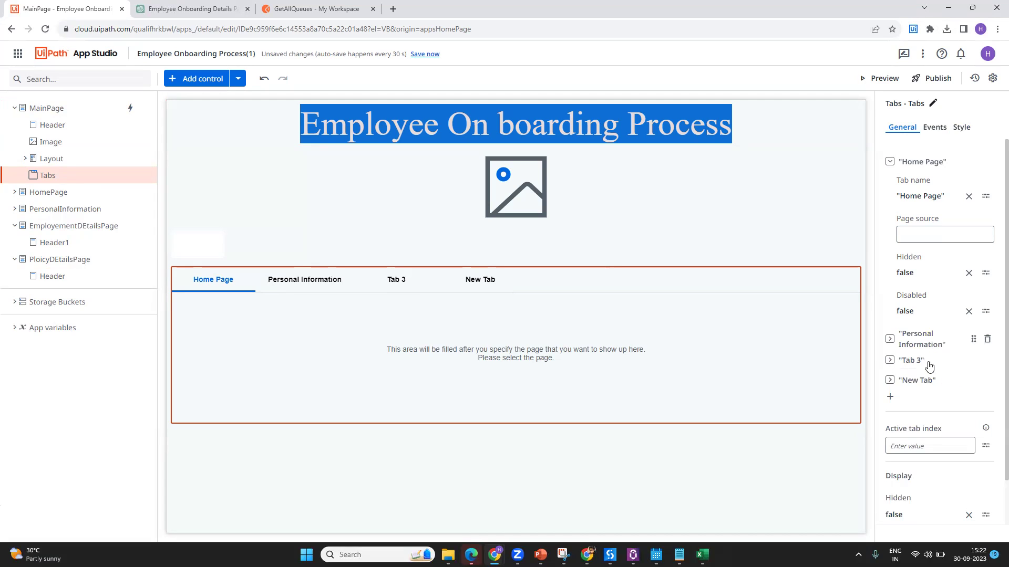
pyautogui.click(935, 364)
pyautogui.click(986, 394)
pyautogui.write('"Employement Details')
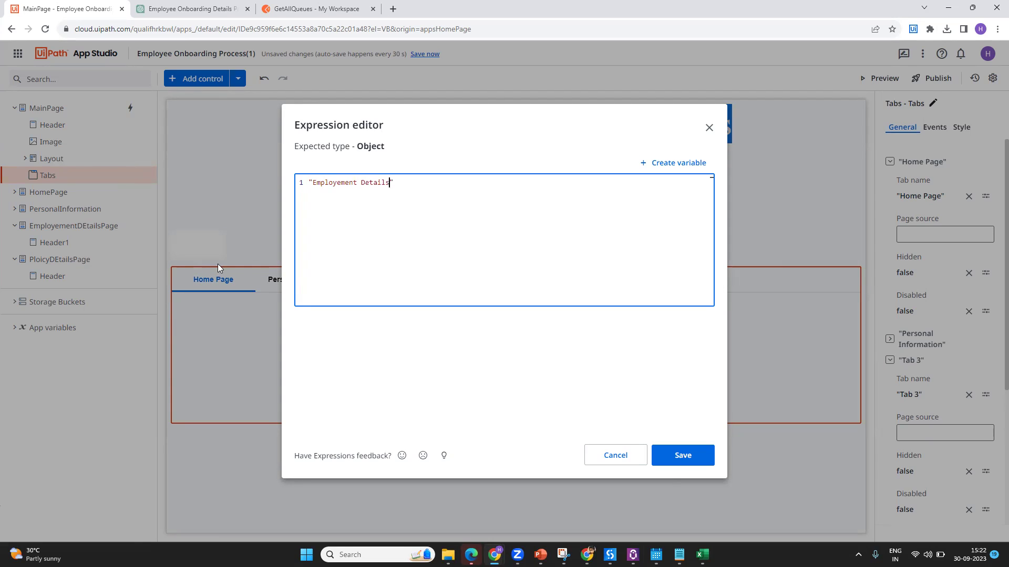
pyautogui.click(672, 465)
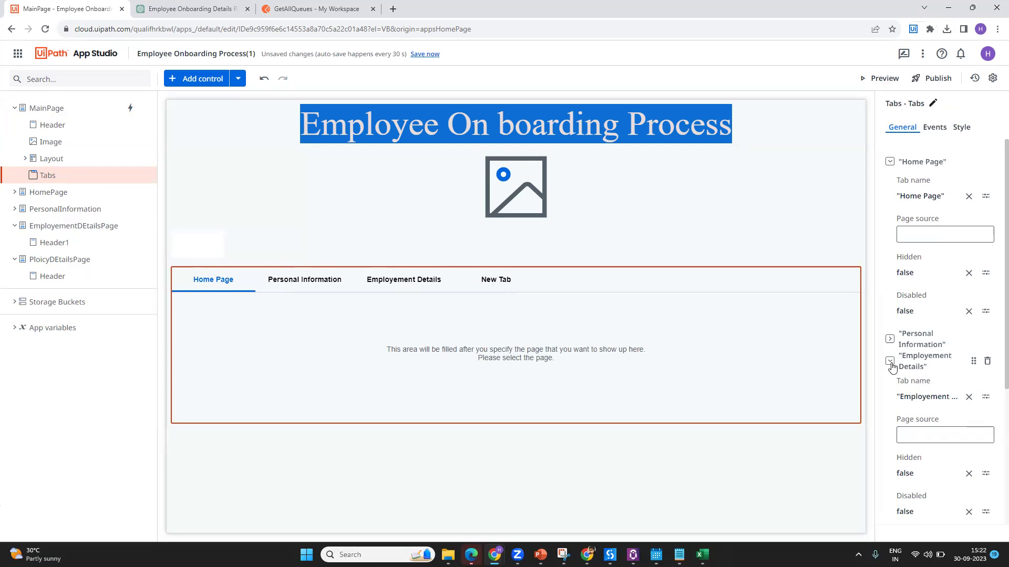
# Step: Rename the fourth tab of the Tabs control as "Policy Details", look through the tabs and return to Home Page
pyautogui.scroll(-4, 965, 460)
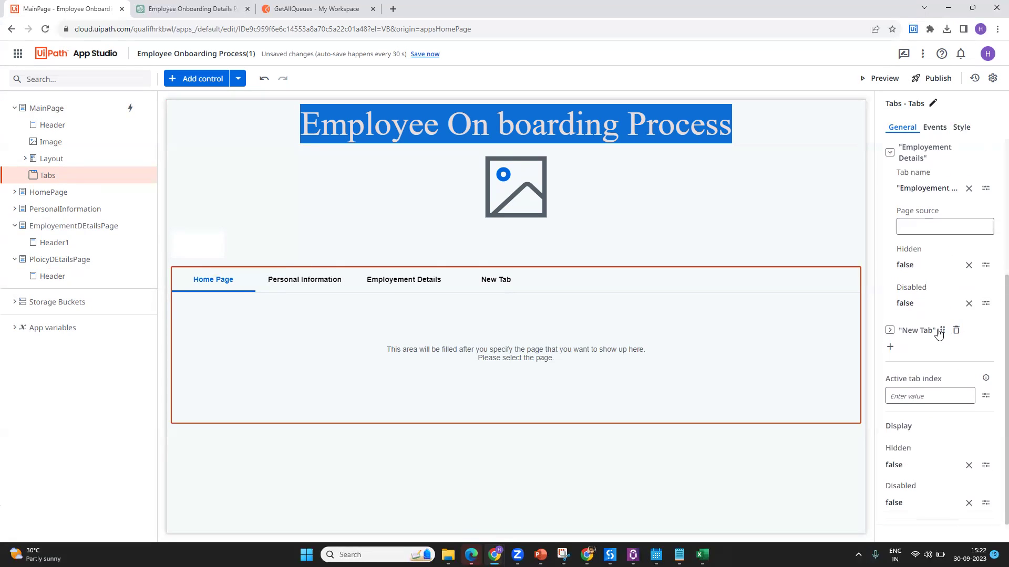
pyautogui.click(941, 331)
pyautogui.click(985, 364)
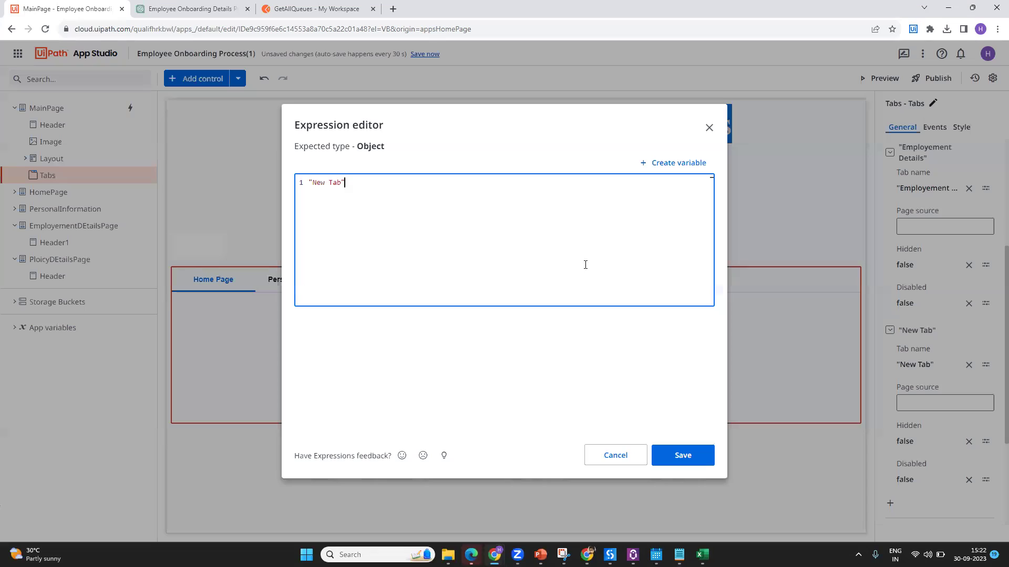
pyautogui.hotkey('ctrl', 'a')
pyautogui.write('"Policy Details')
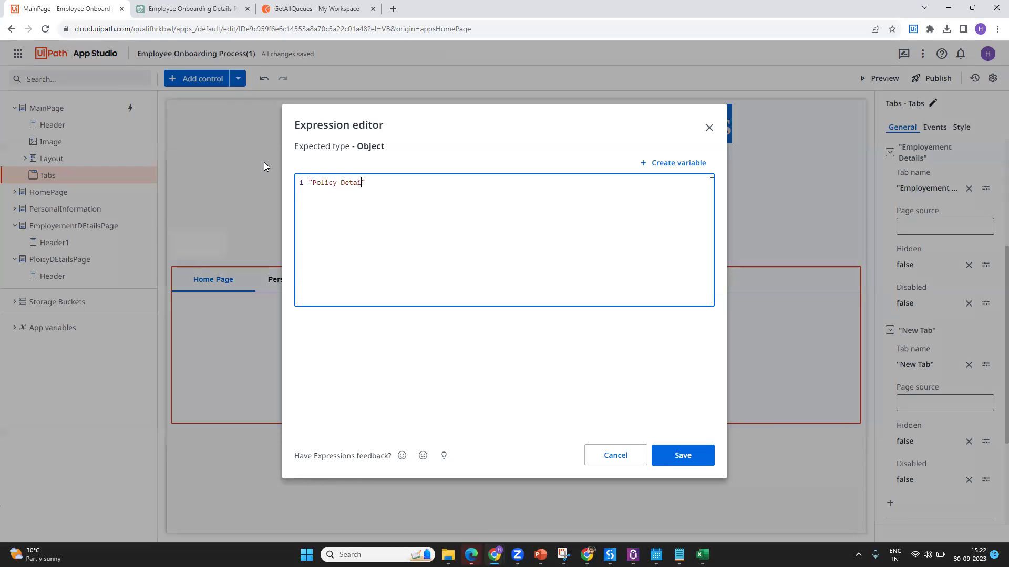
pyautogui.click(673, 460)
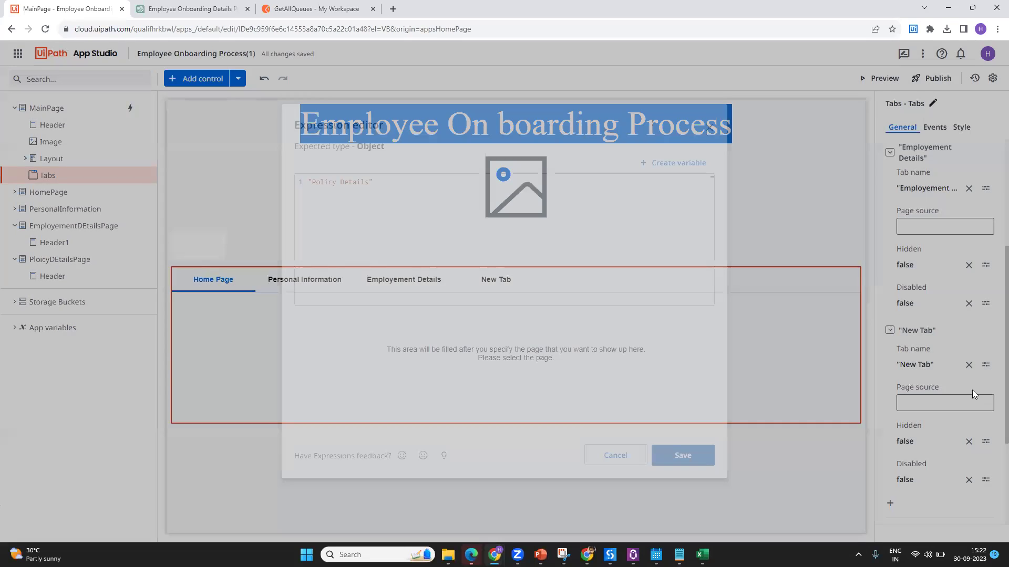
pyautogui.click(305, 279)
pyautogui.click(404, 279)
pyautogui.click(512, 288)
pyautogui.click(236, 280)
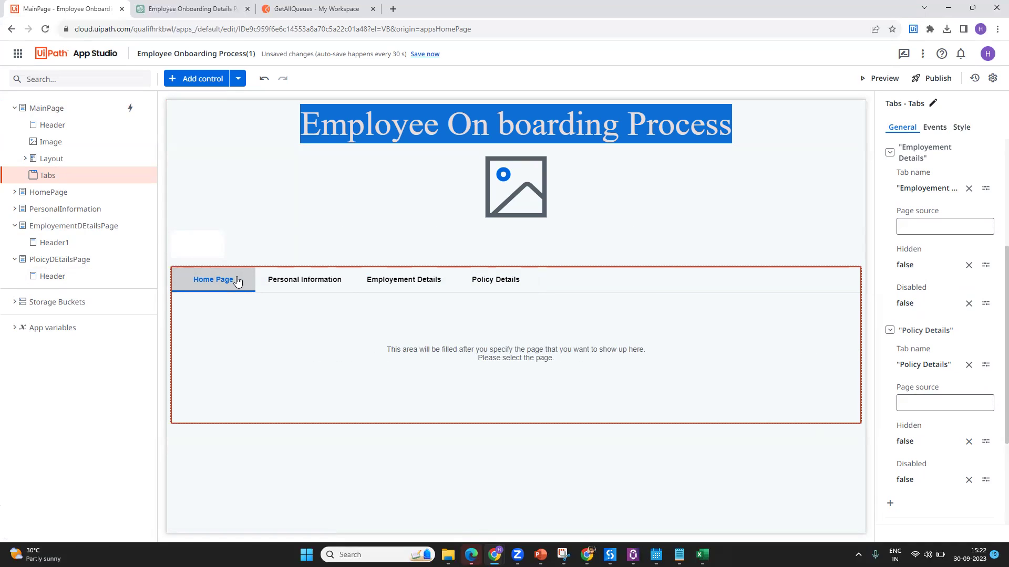
# Step: Assign HomePage as the page source of the Home Page tab and PersonalInformation as that of the Personal Information tab
pyautogui.scroll(4, 911, 231)
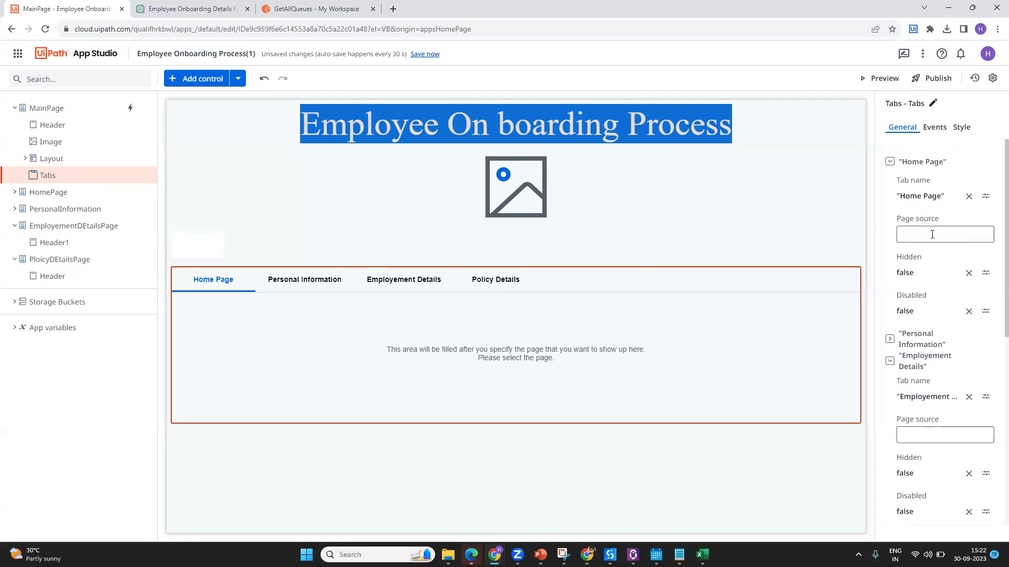
pyautogui.click(932, 234)
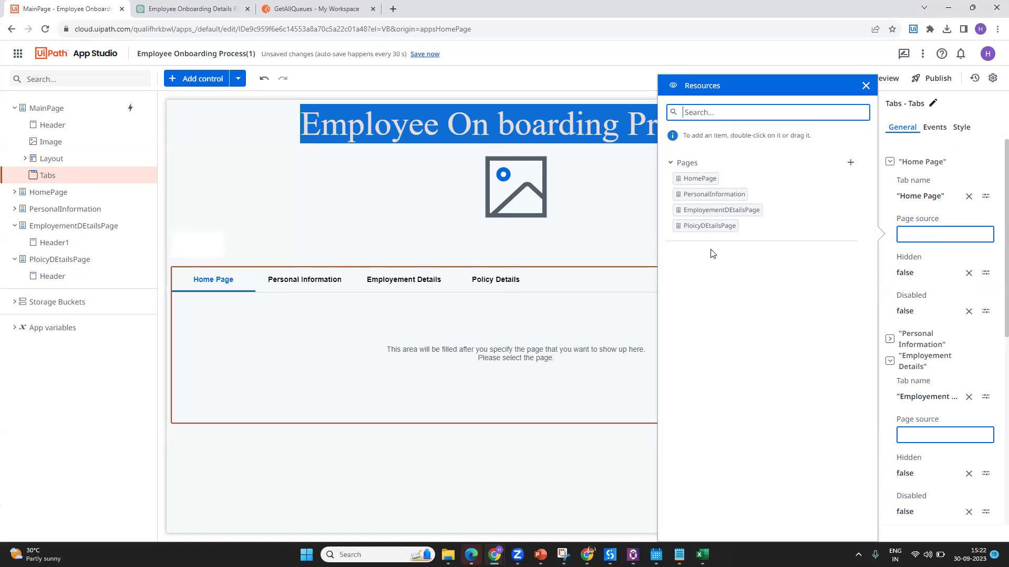
pyautogui.moveTo(704, 182); pyautogui.dragTo(901, 234)
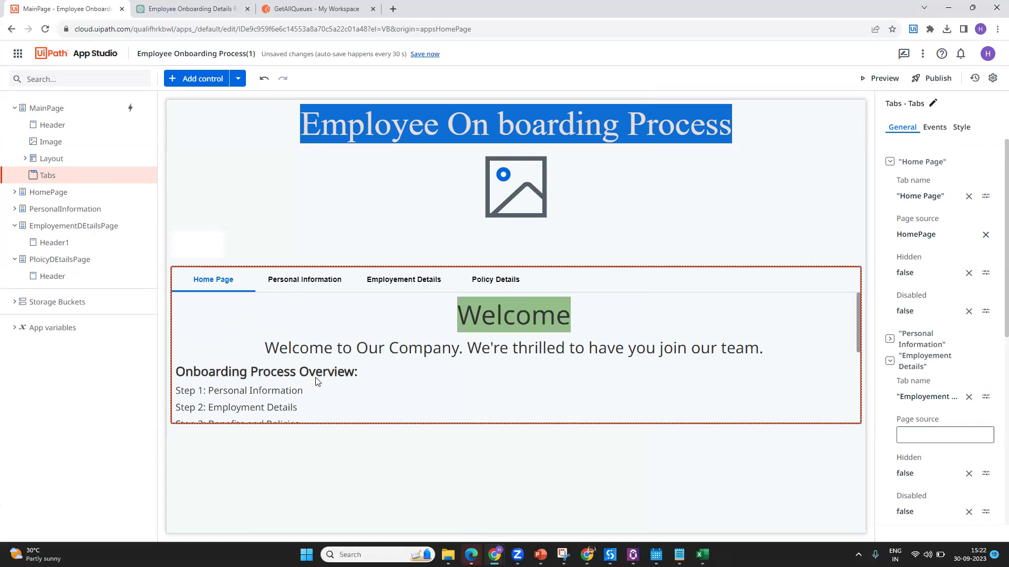
pyautogui.click(889, 339)
pyautogui.click(948, 412)
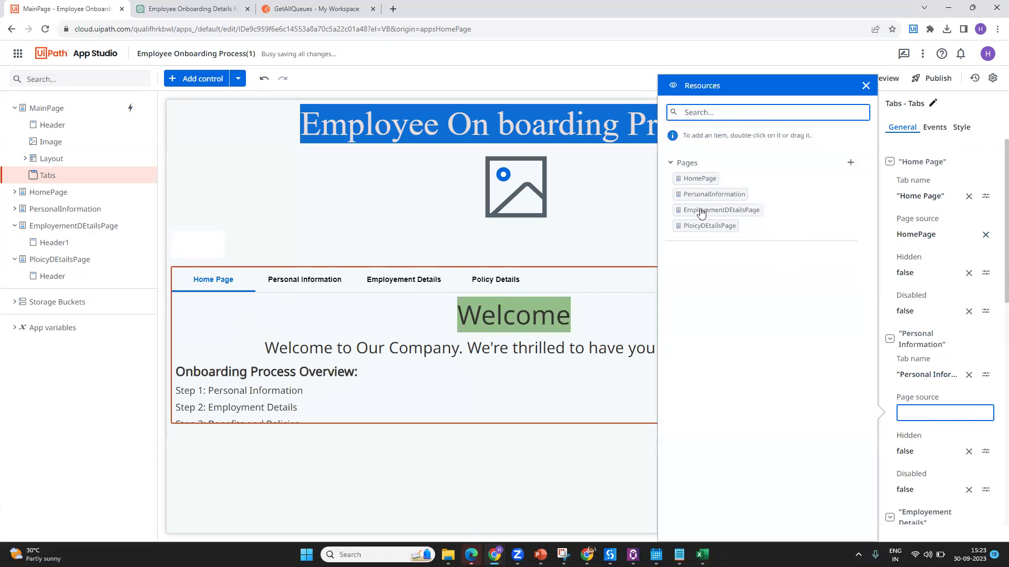
pyautogui.moveTo(704, 196); pyautogui.dragTo(912, 415)
# Step: Assign EmployementDEtailsPage to the Employement Details tab and PloicyDEtailsPage to the Policy Details tab as page sources, and check the tabs' contents
pyautogui.scroll(-5, 913, 410)
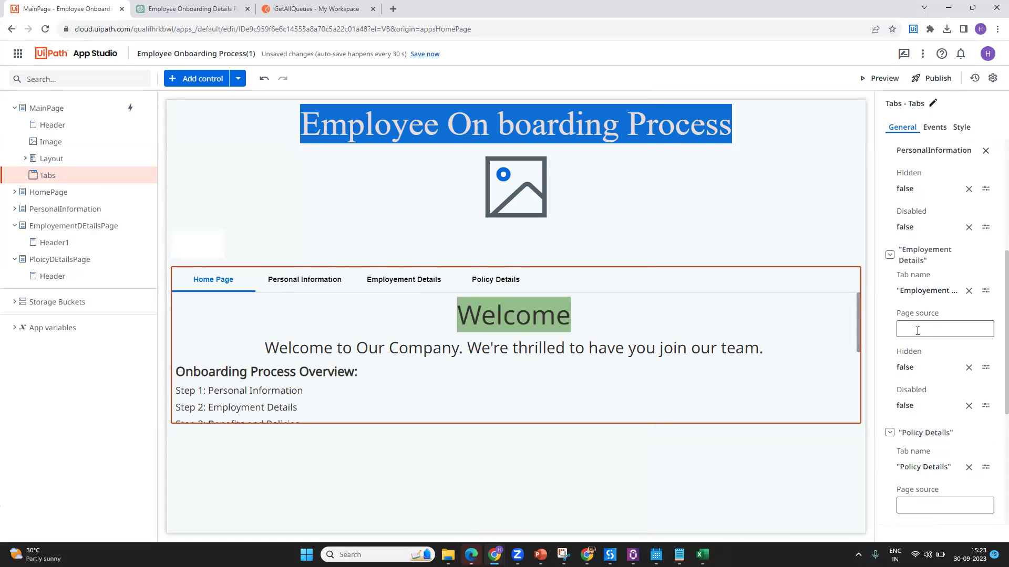
pyautogui.click(917, 331)
pyautogui.moveTo(706, 209); pyautogui.dragTo(906, 331)
pyautogui.scroll(-4, 914, 376)
pyautogui.click(926, 297)
pyautogui.moveTo(713, 233); pyautogui.dragTo(902, 295)
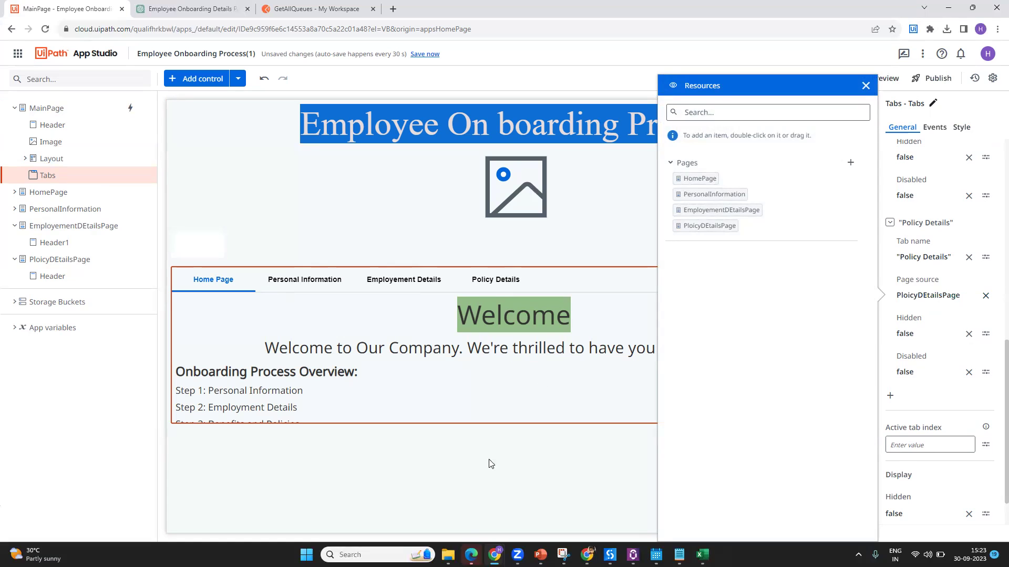
pyautogui.click(318, 293)
pyautogui.click(409, 284)
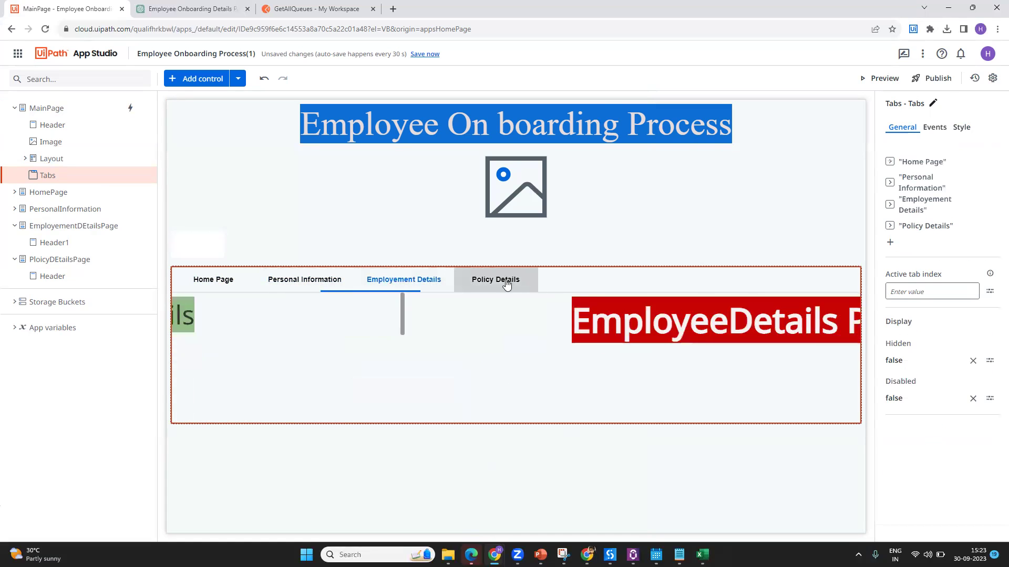
pyautogui.click(506, 284)
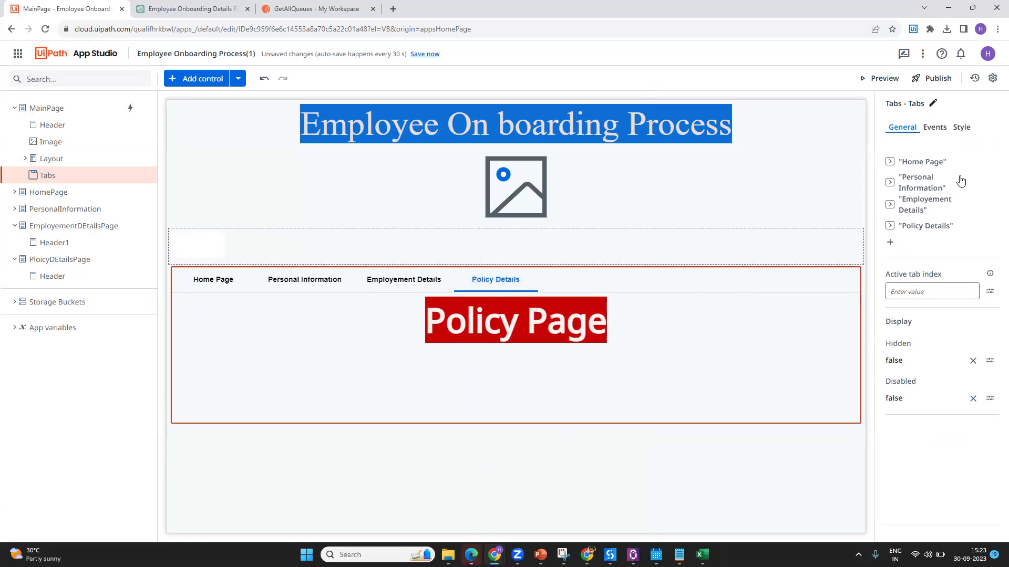
# Step: Open the Tabs control's style settings, launch an app preview and return to the editor to show the Personal Information tab
pyautogui.click(934, 127)
pyautogui.click(962, 129)
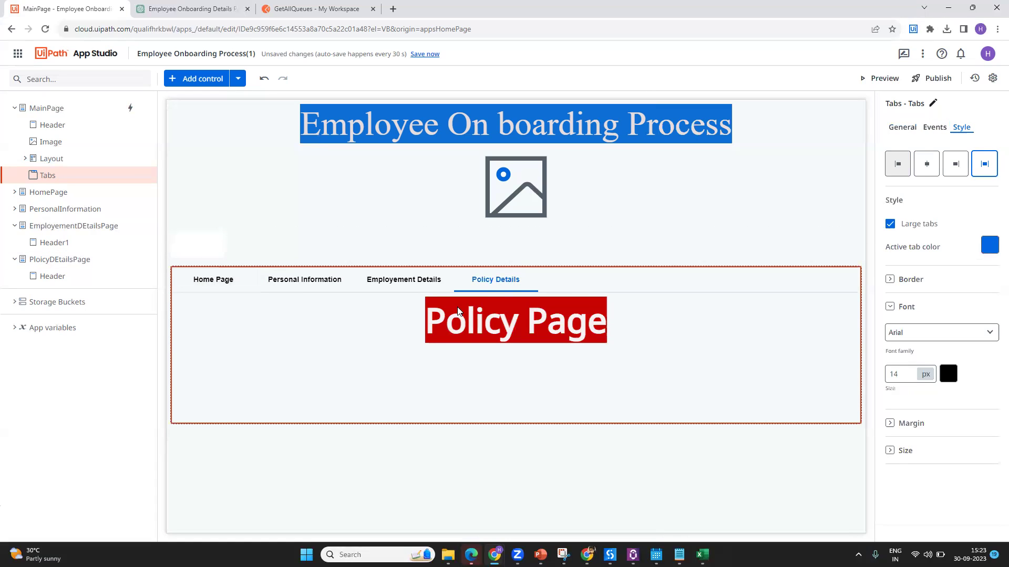
pyautogui.click(889, 85)
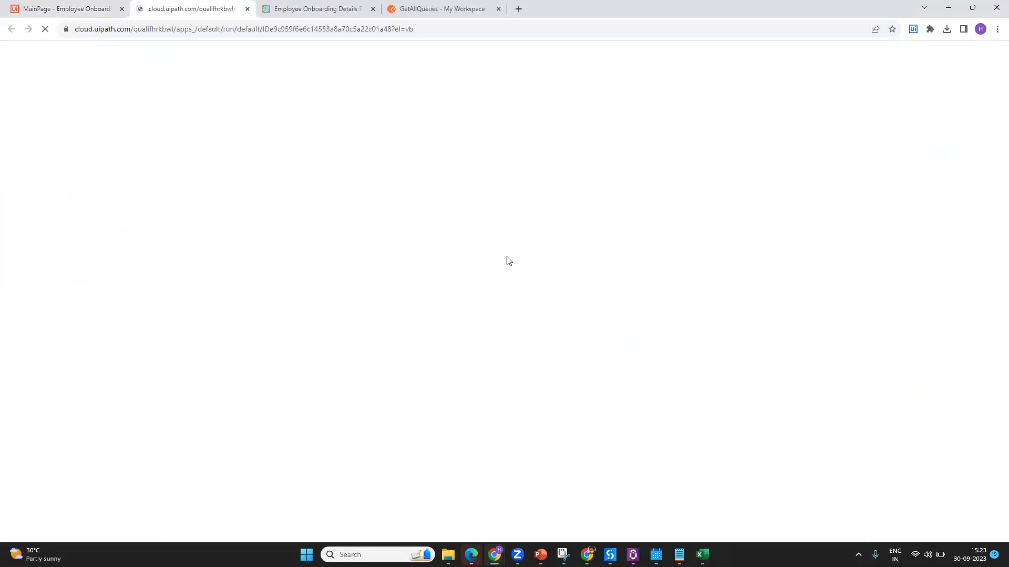
pyautogui.click(37, 8)
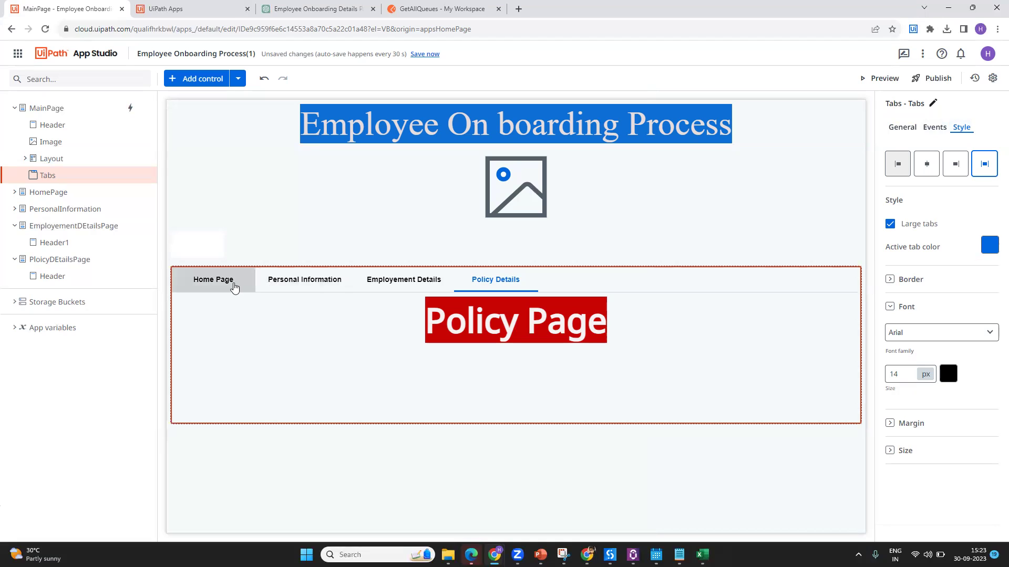
pyautogui.click(295, 282)
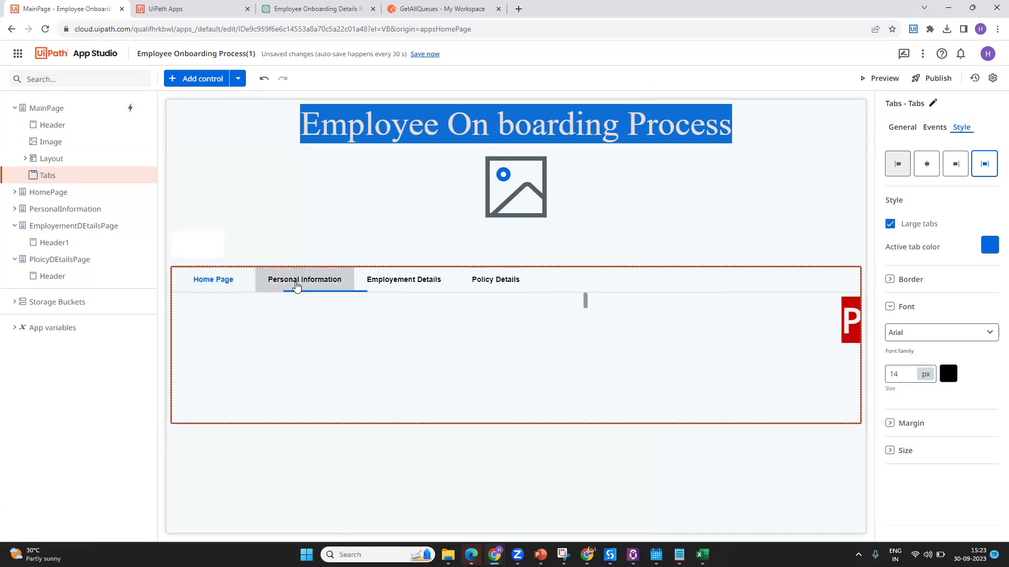
# Step: Try the left, centre and right alignments on the Tabs control and restore the stretched alignment
pyautogui.click(897, 164)
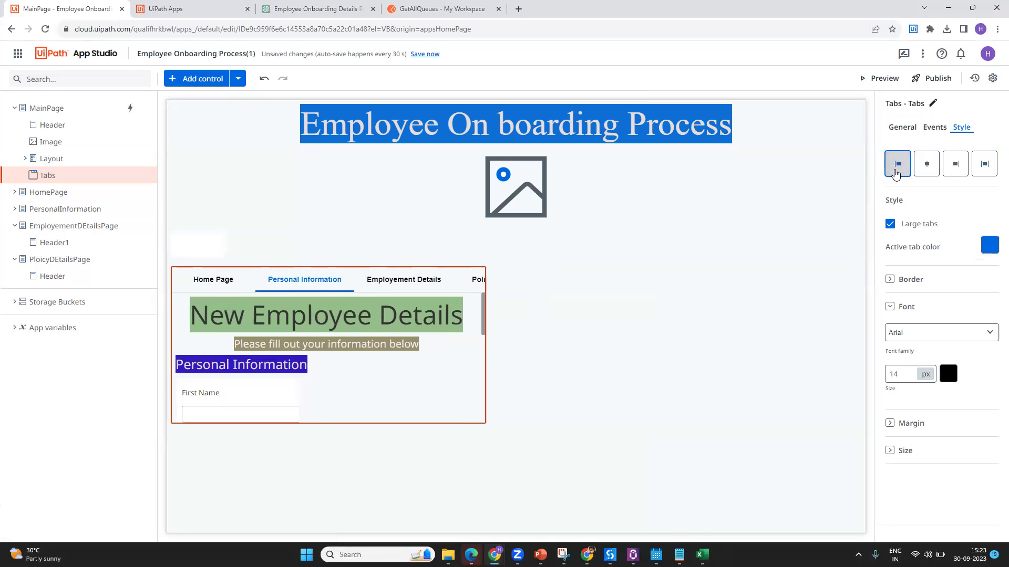
pyautogui.click(926, 172)
pyautogui.click(955, 167)
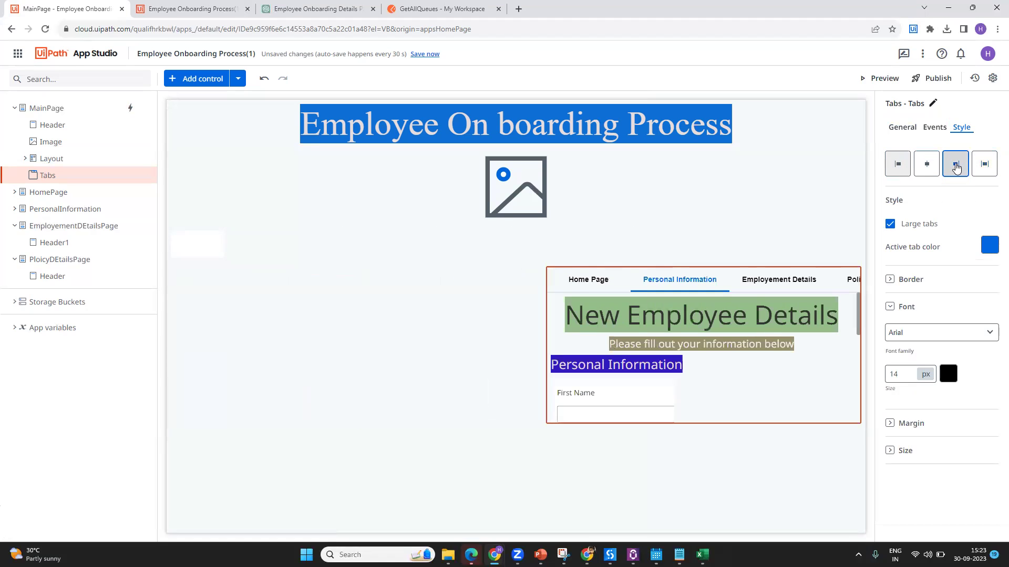
pyautogui.click(984, 166)
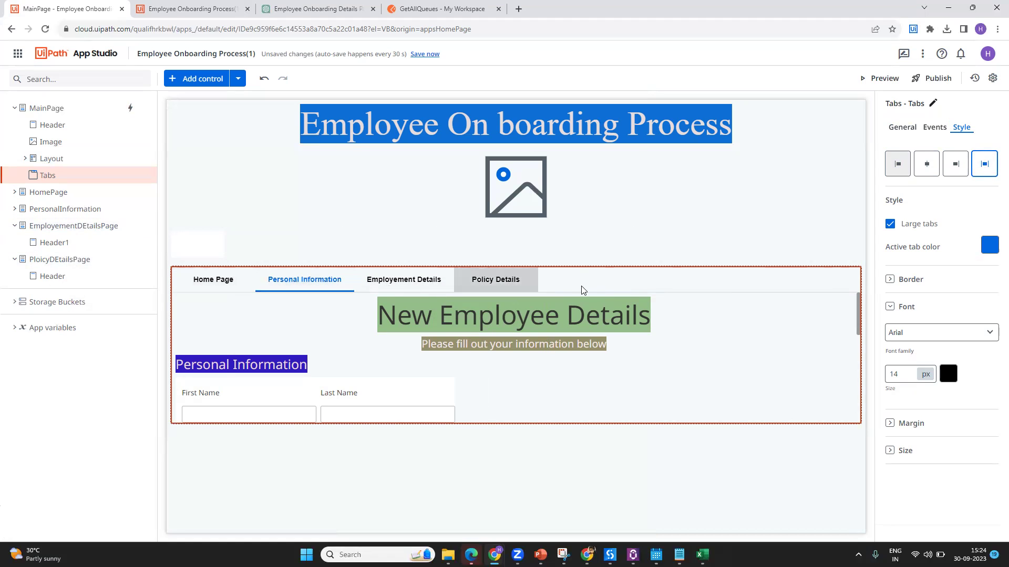
# Step: Look at the app preview, return to the editor, and switch the Large tabs option off and on again
pyautogui.click(212, 6)
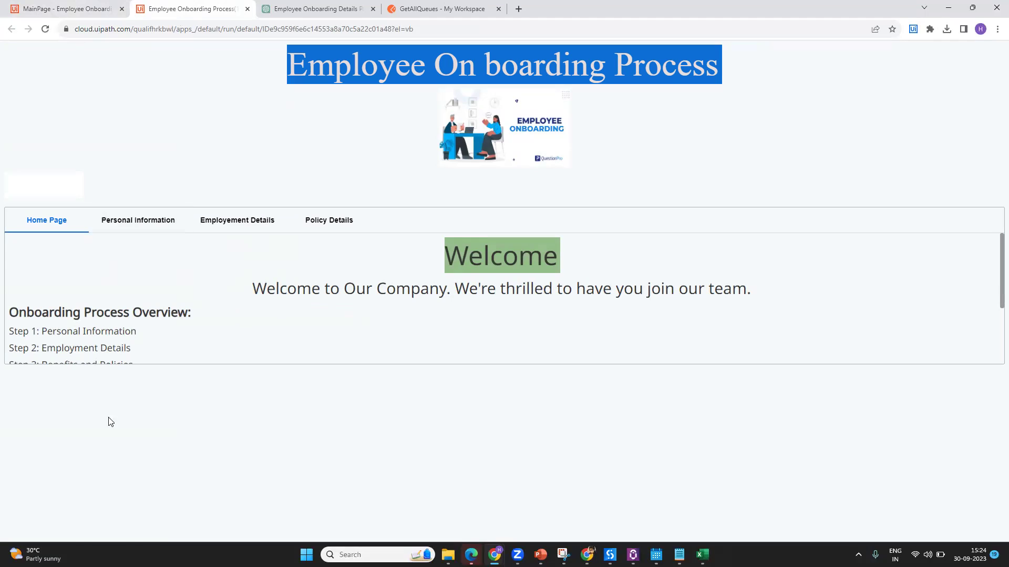
pyautogui.click(66, 8)
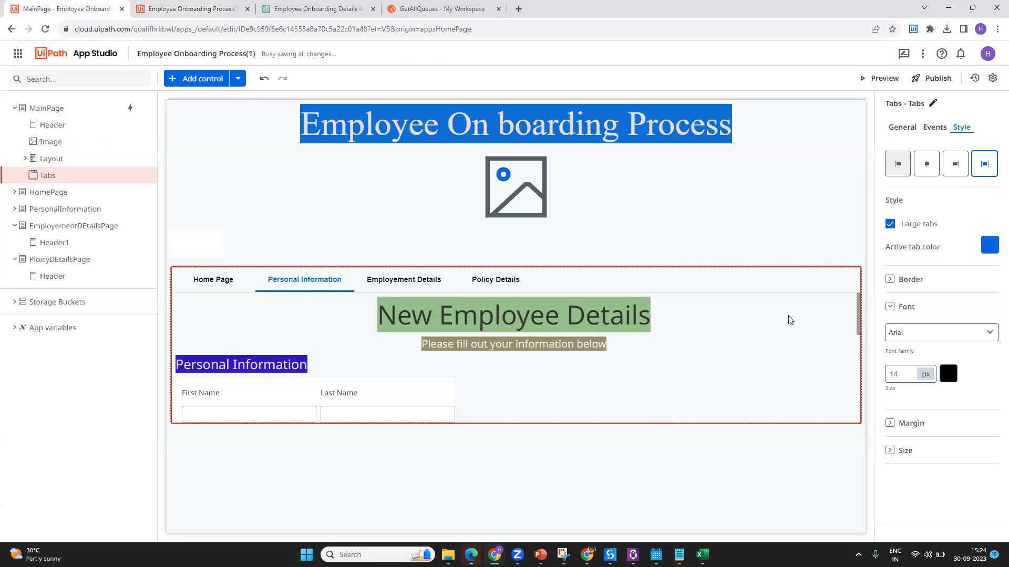
pyautogui.click(890, 224)
pyautogui.click(890, 224)
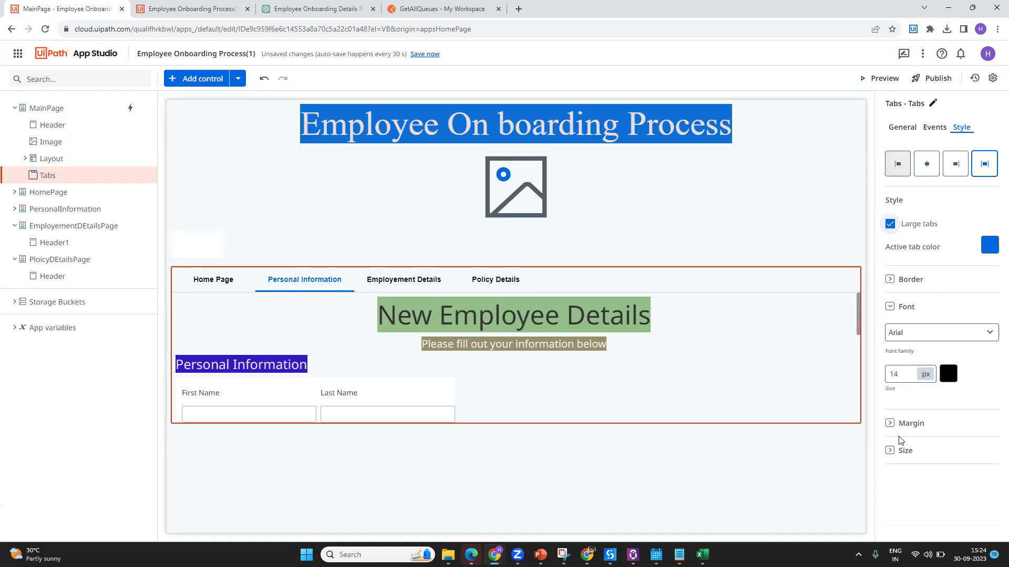
# Step: Set the Tabs control's width and height to 650 px
pyautogui.click(894, 452)
pyautogui.click(899, 465)
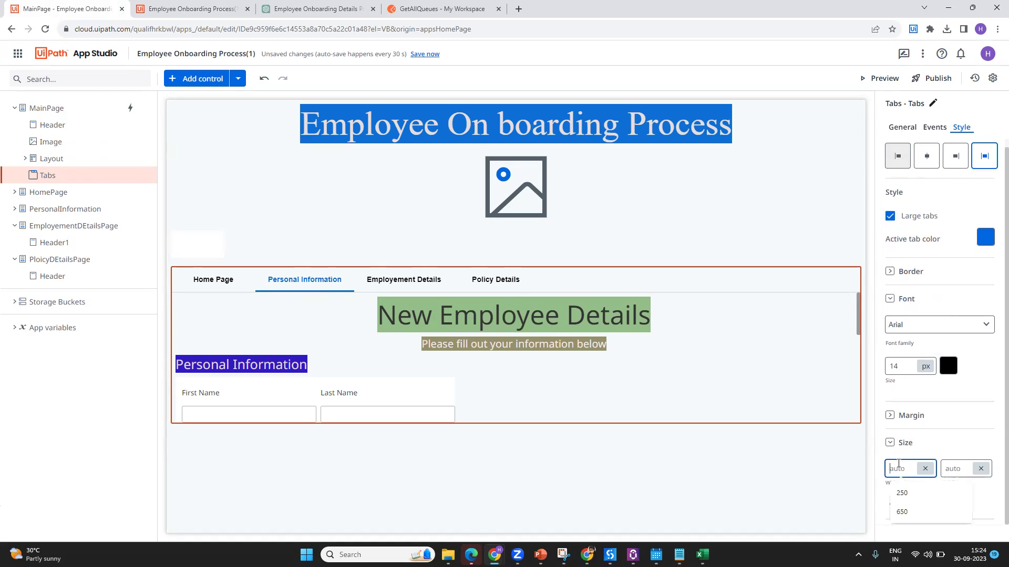
pyautogui.write('650')
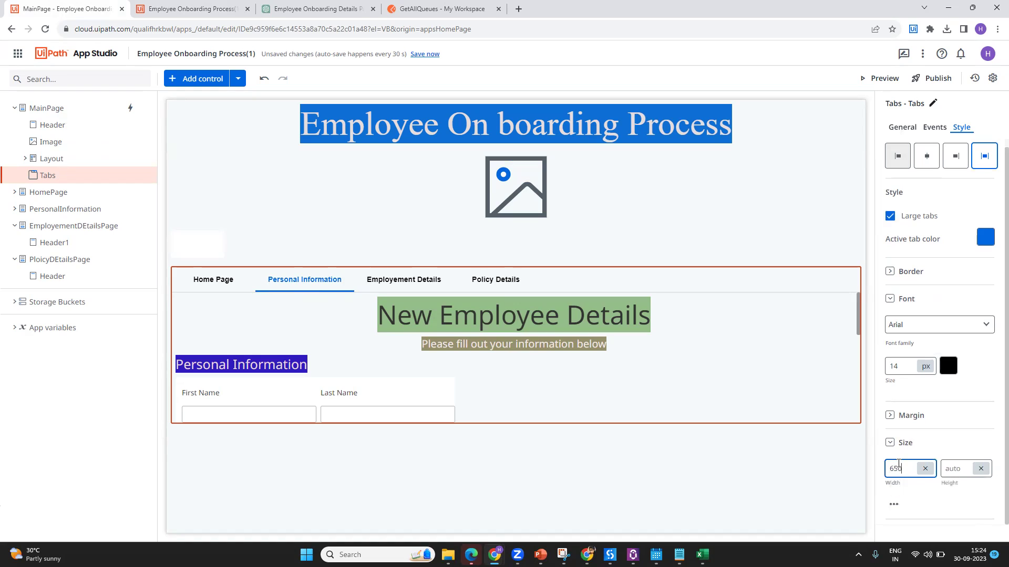
pyautogui.click(961, 468)
pyautogui.write('650')
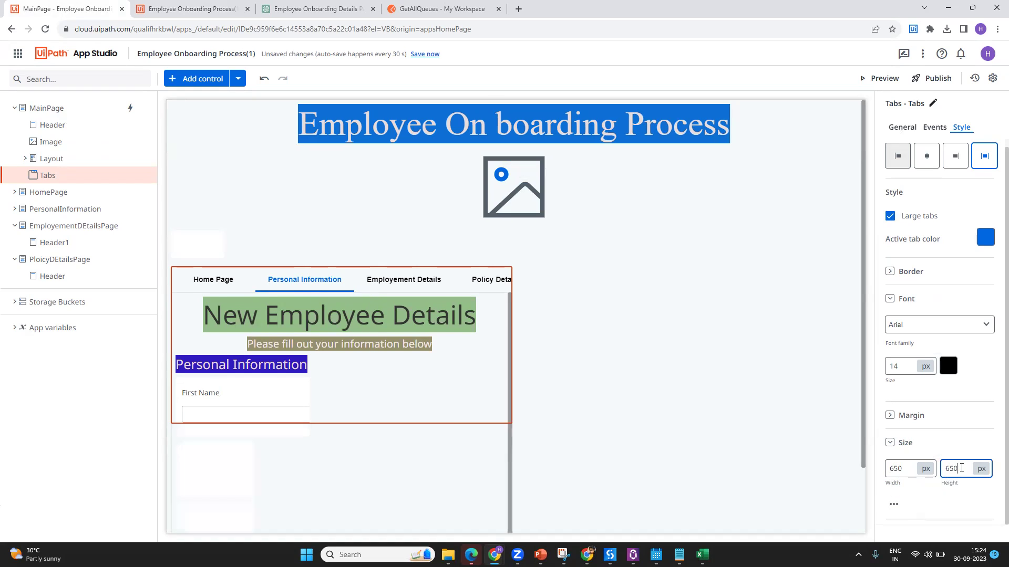
# Step: Reset the Tabs control's width to auto
pyautogui.click(905, 468)
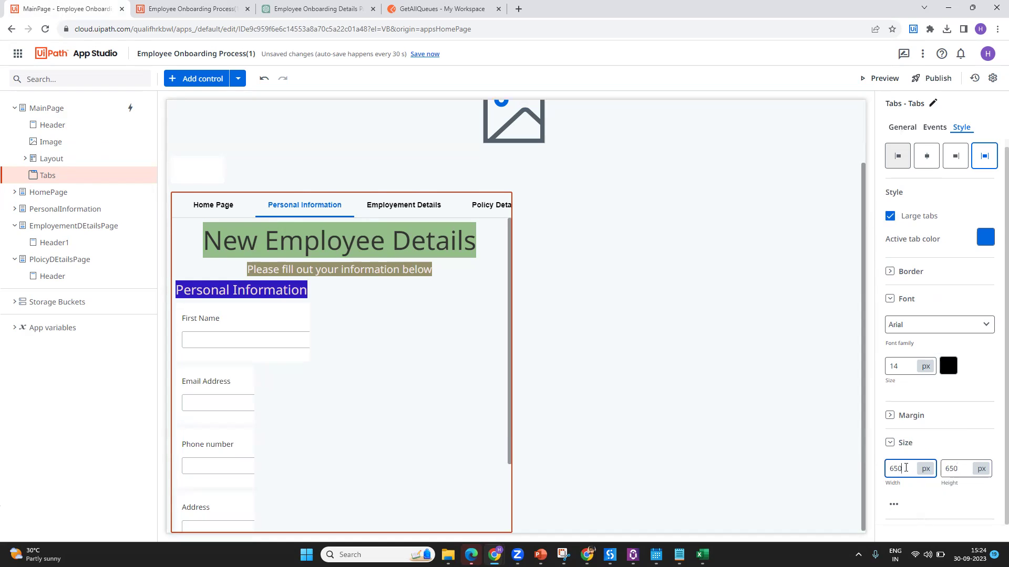
pyautogui.press('BackSpace')
pyautogui.press('BackSpace')
pyautogui.press('BackSpace')
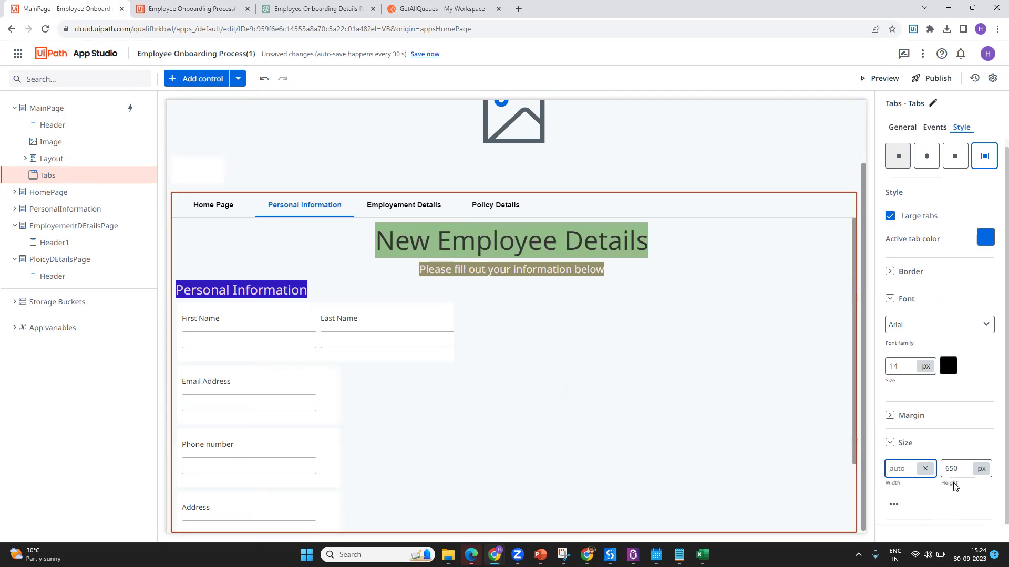
# Step: Launch a new preview of the app and compare the taller Tabs control with the earlier preview
pyautogui.click(883, 78)
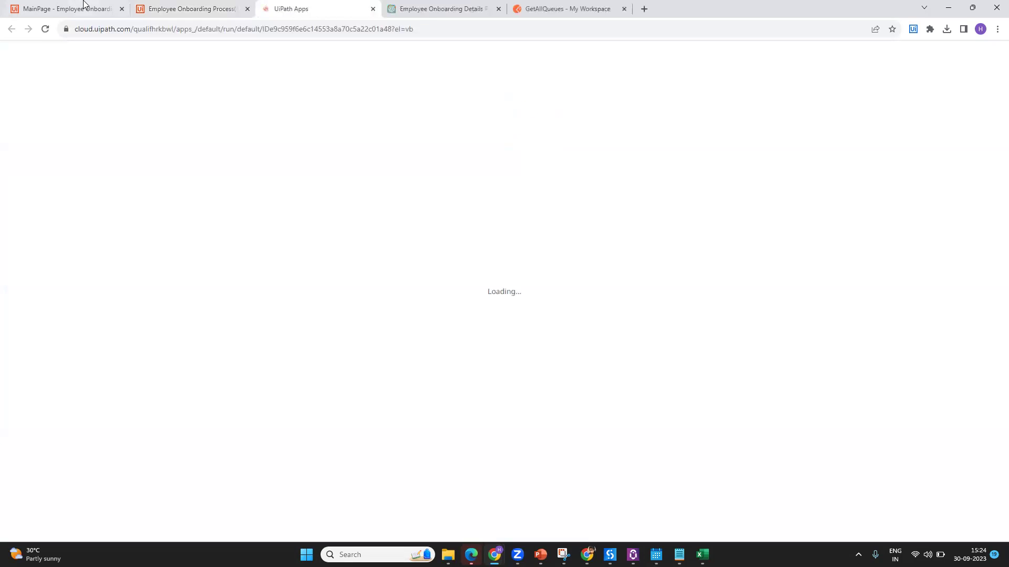
pyautogui.click(213, 3)
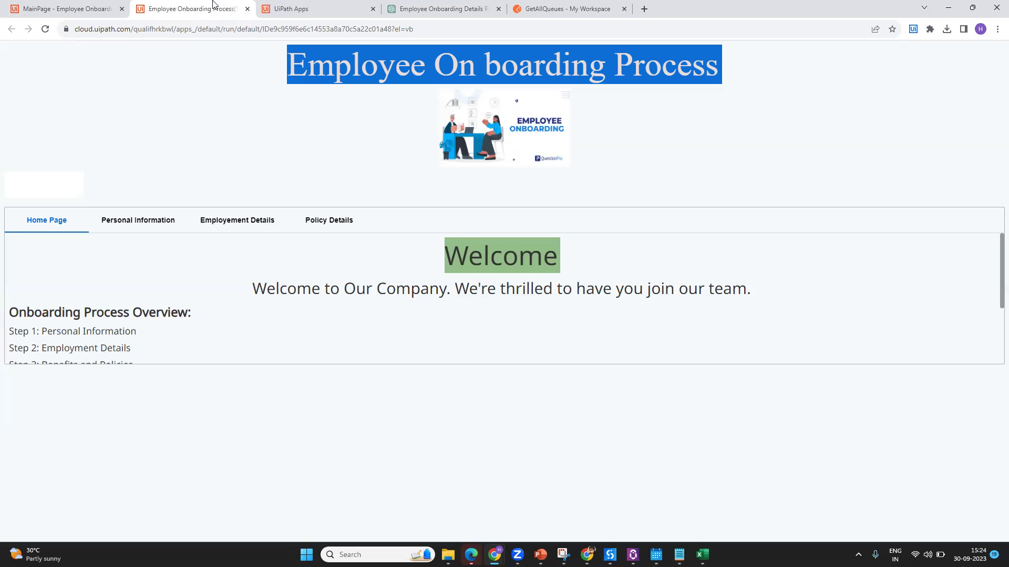
pyautogui.click(265, 8)
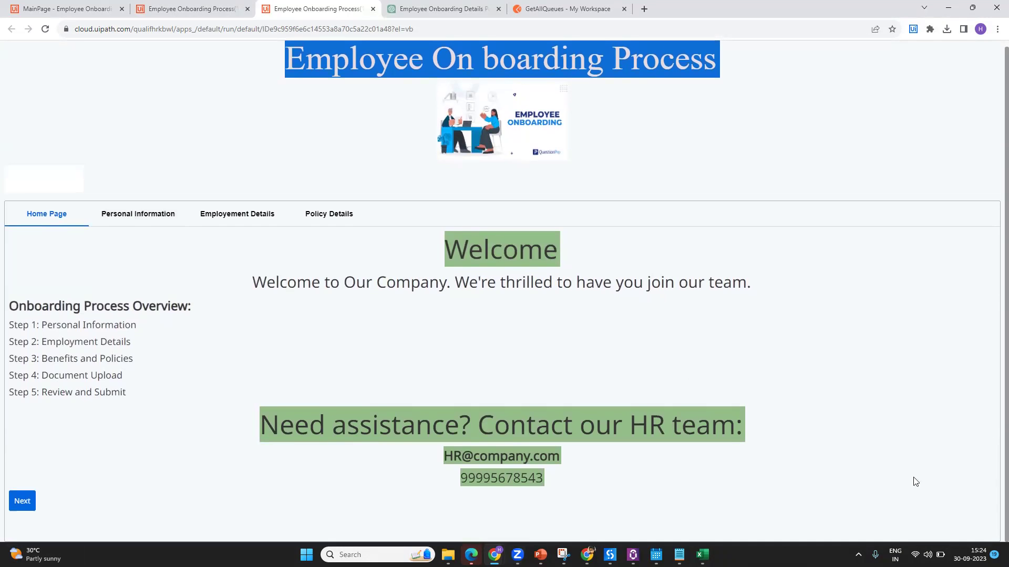
# Step: Check the Personal Information, Employement Details, Policy Details and Home Page tabs in the app preview
pyautogui.click(145, 225)
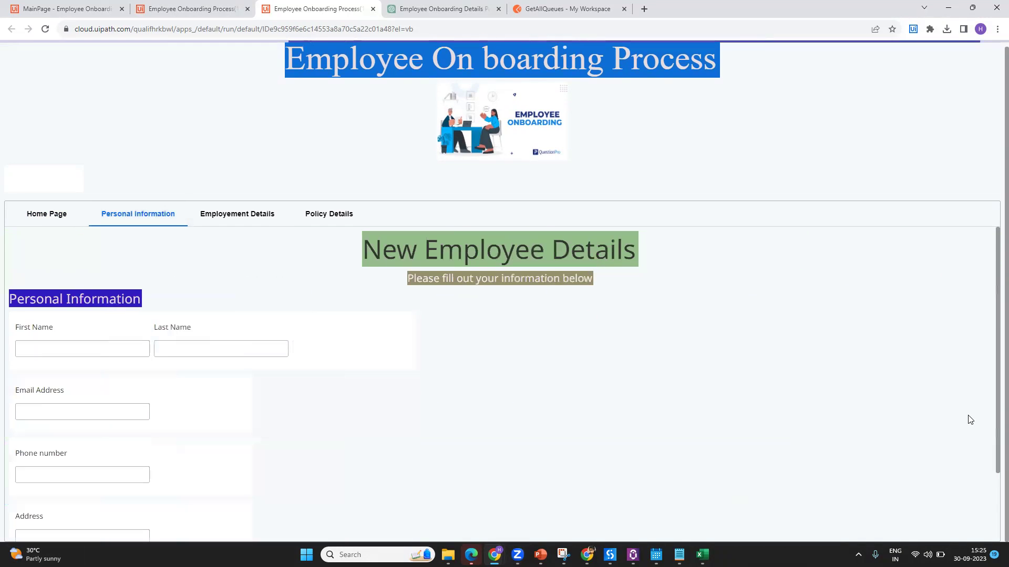
pyautogui.moveTo(995, 282); pyautogui.dragTo(994, 194)
pyautogui.click(236, 215)
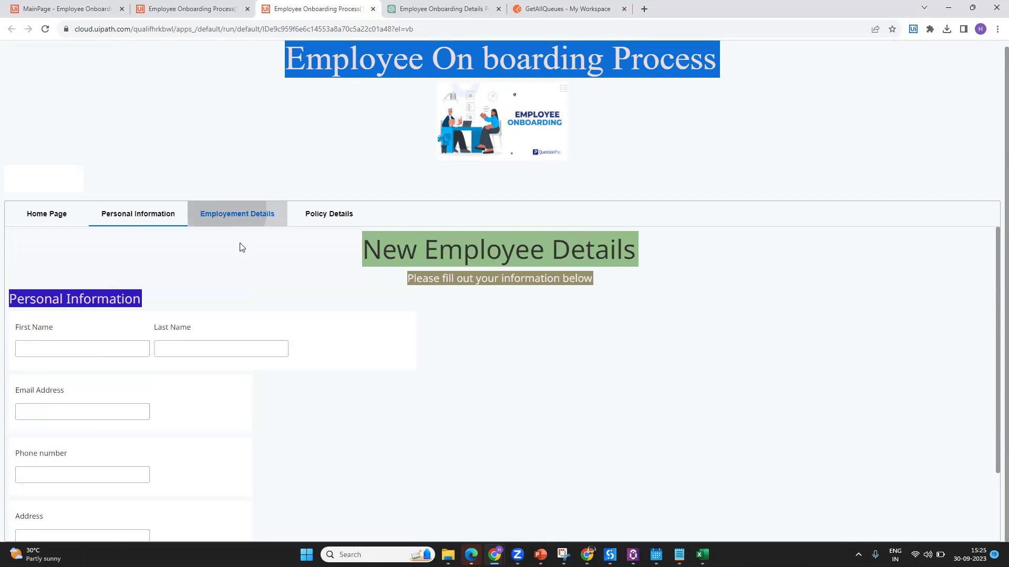
pyautogui.click(331, 216)
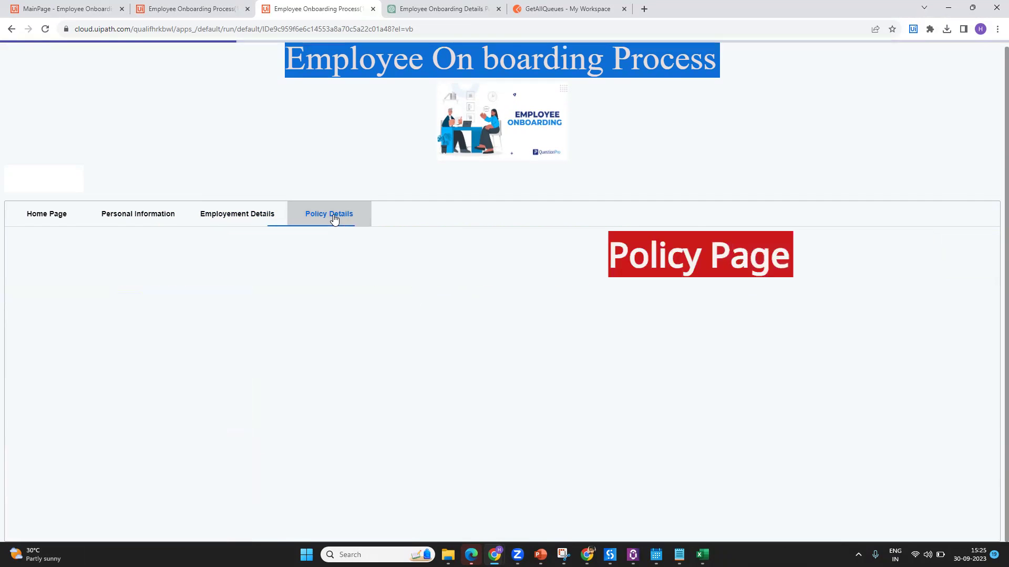
pyautogui.click(145, 213)
pyautogui.click(41, 224)
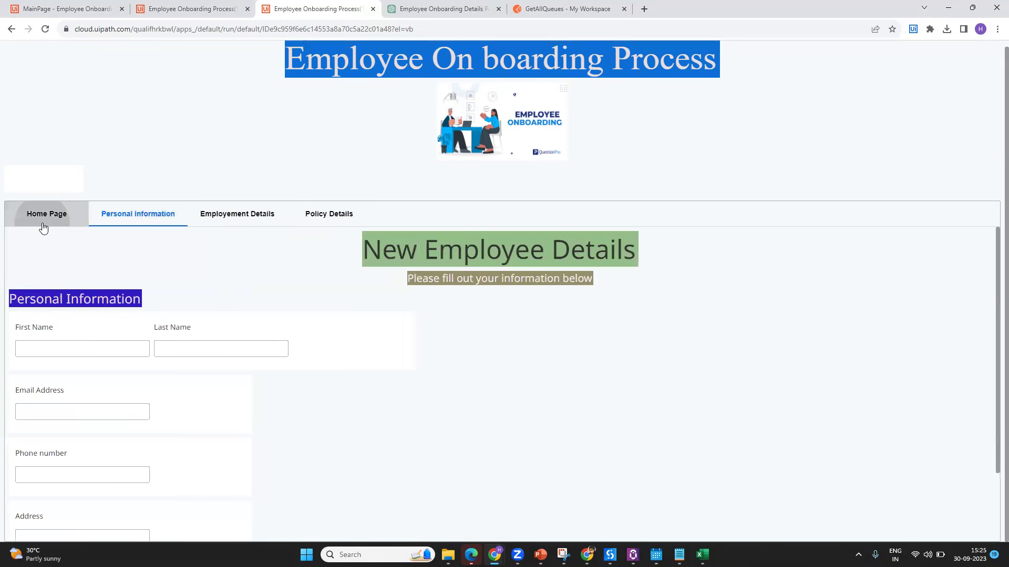
# Step: Return to the MainPage editor and review the item types that can be added to the app and the available control categories
pyautogui.click(53, 4)
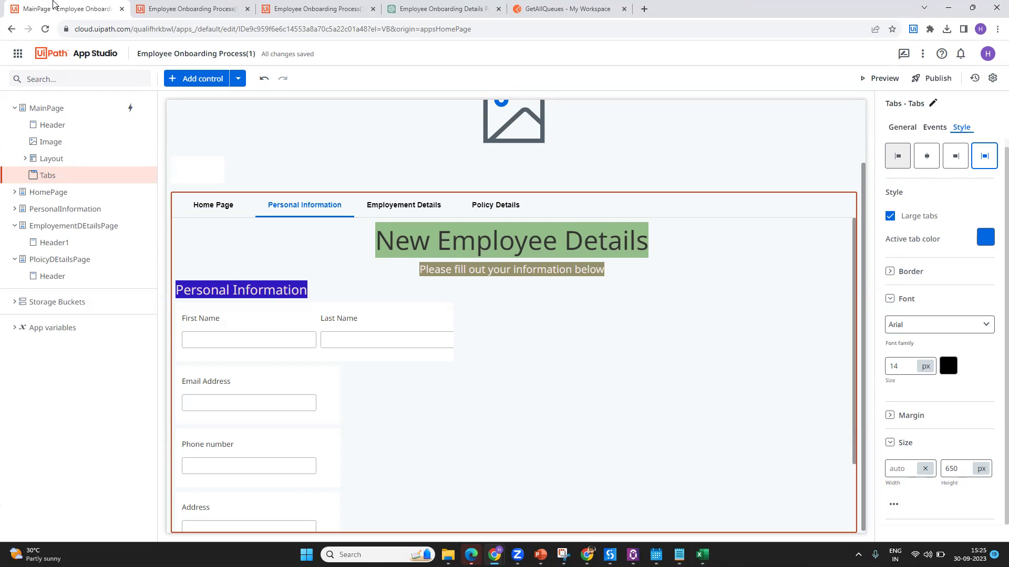
pyautogui.click(239, 79)
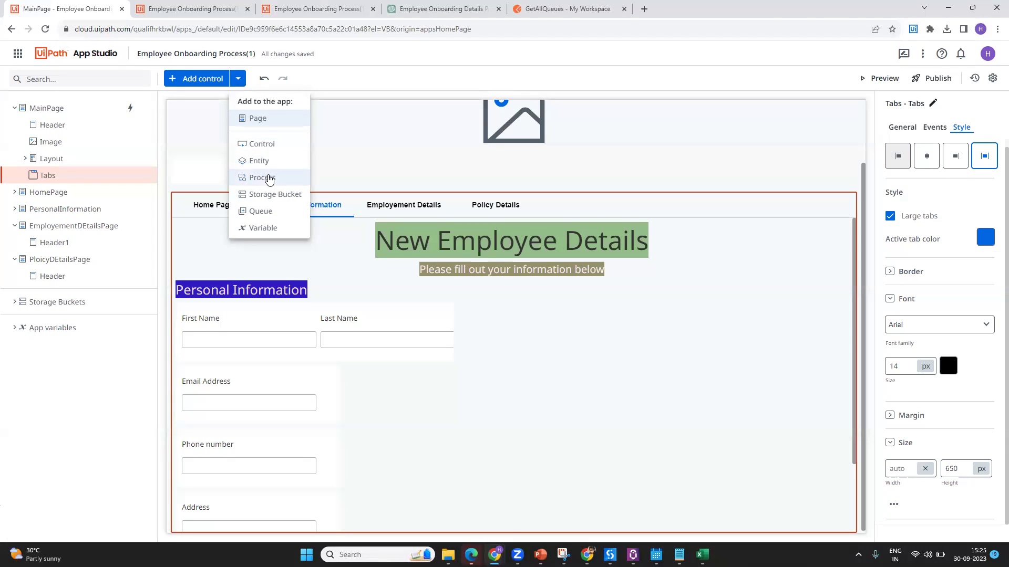
pyautogui.click(261, 144)
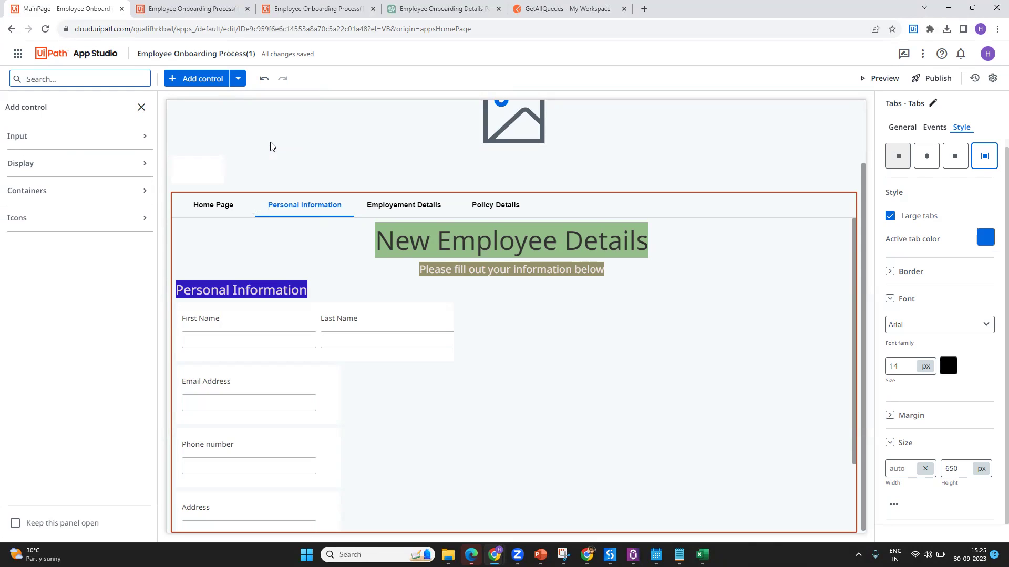
pyautogui.click(236, 79)
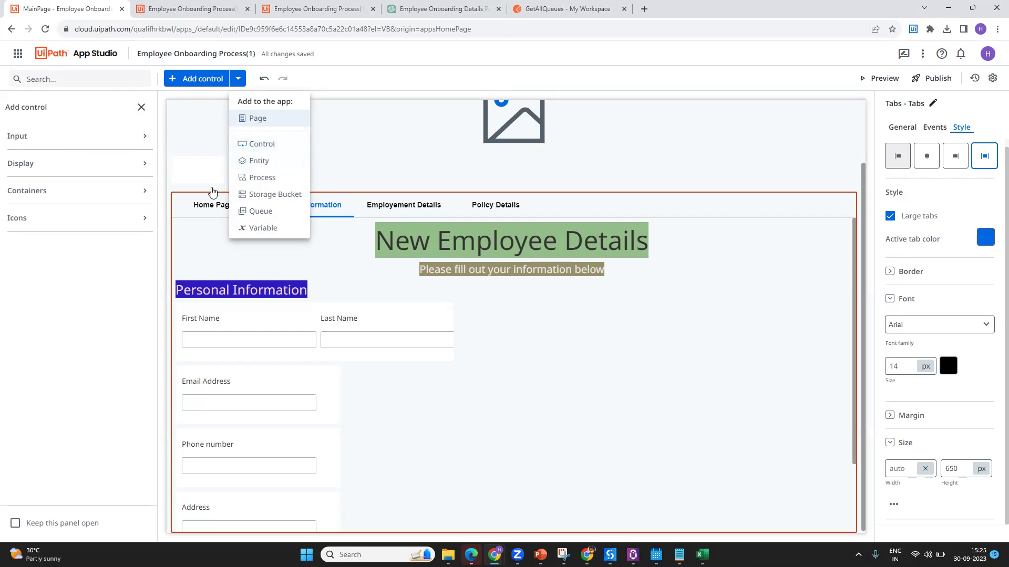
# Step: View the Home Page and Personal Information tabs of the Tabs control on the editor canvas
pyautogui.click(212, 204)
pyautogui.click(226, 204)
pyautogui.click(238, 79)
pyautogui.click(332, 206)
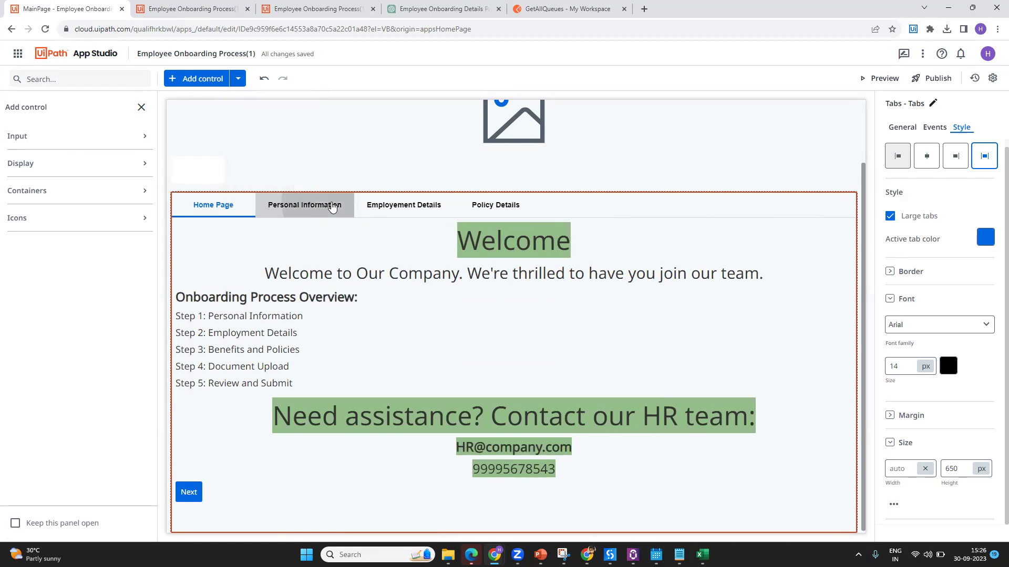
pyautogui.click(332, 206)
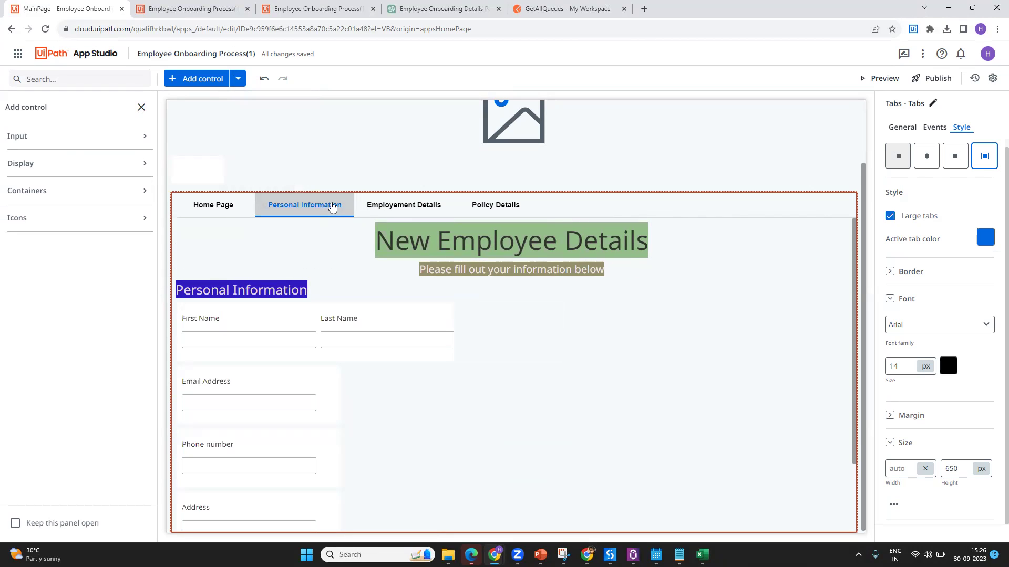